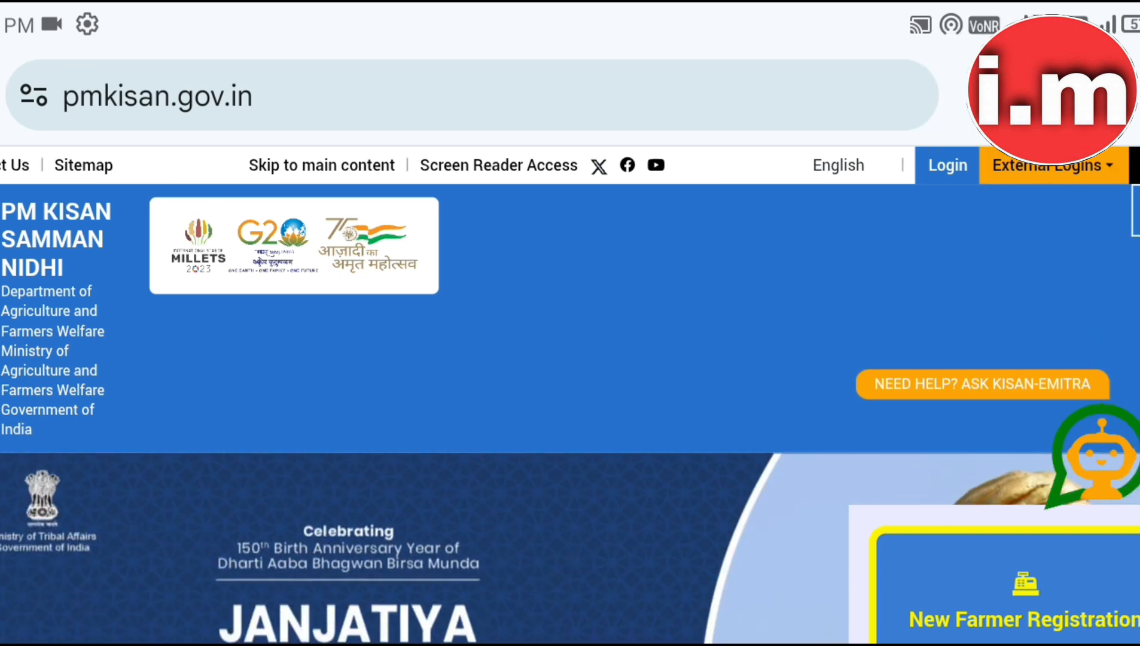
- Find Farmers Corner on the home page and open the New Farmer Registration form
scroll(570, 344, down, 6)
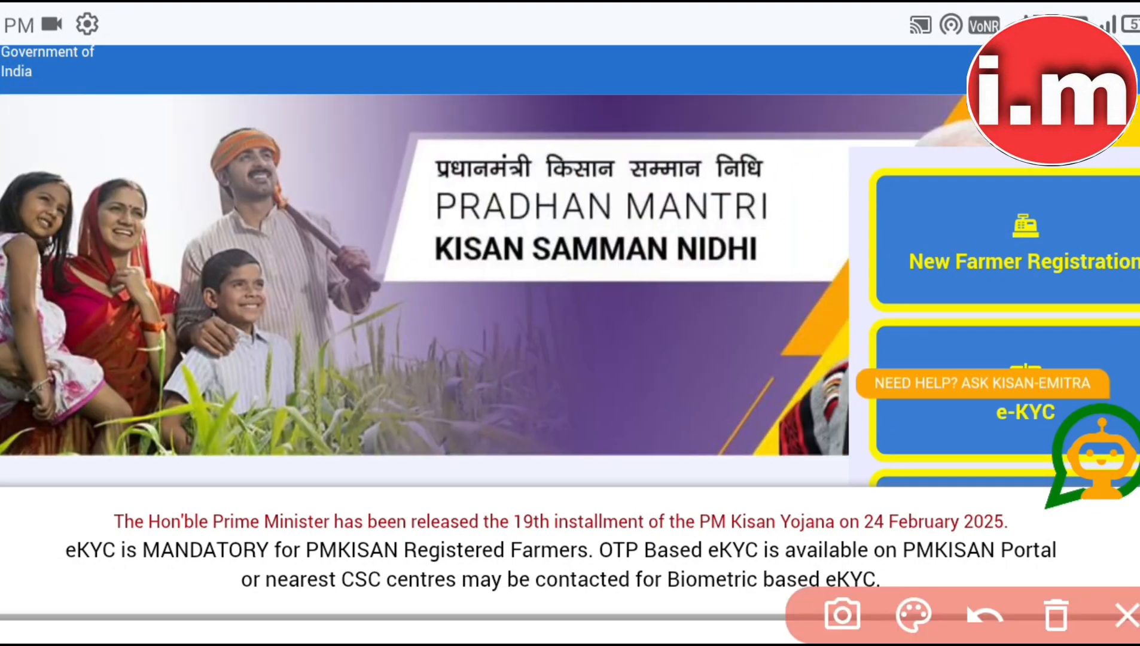
mouse_move(1010, 190)
mouse_down()
mouse_move(873, 216)
mouse_move(1107, 264)
mouse_move(987, 184)
mouse_up()
click(984, 615)
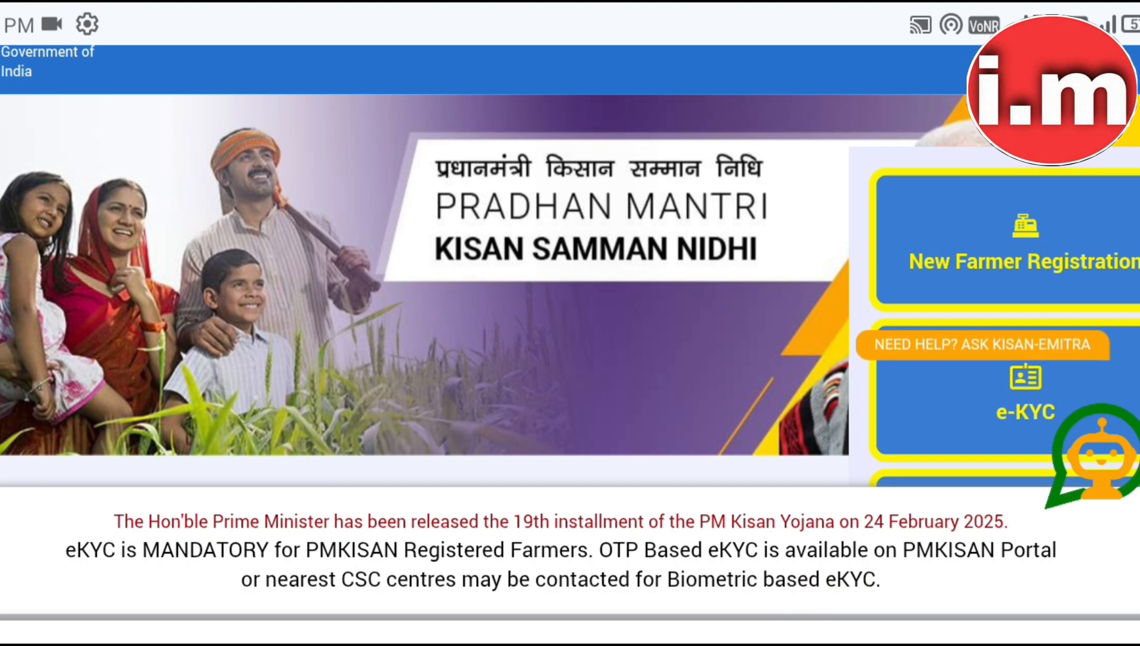
scroll(570, 323, down, 10)
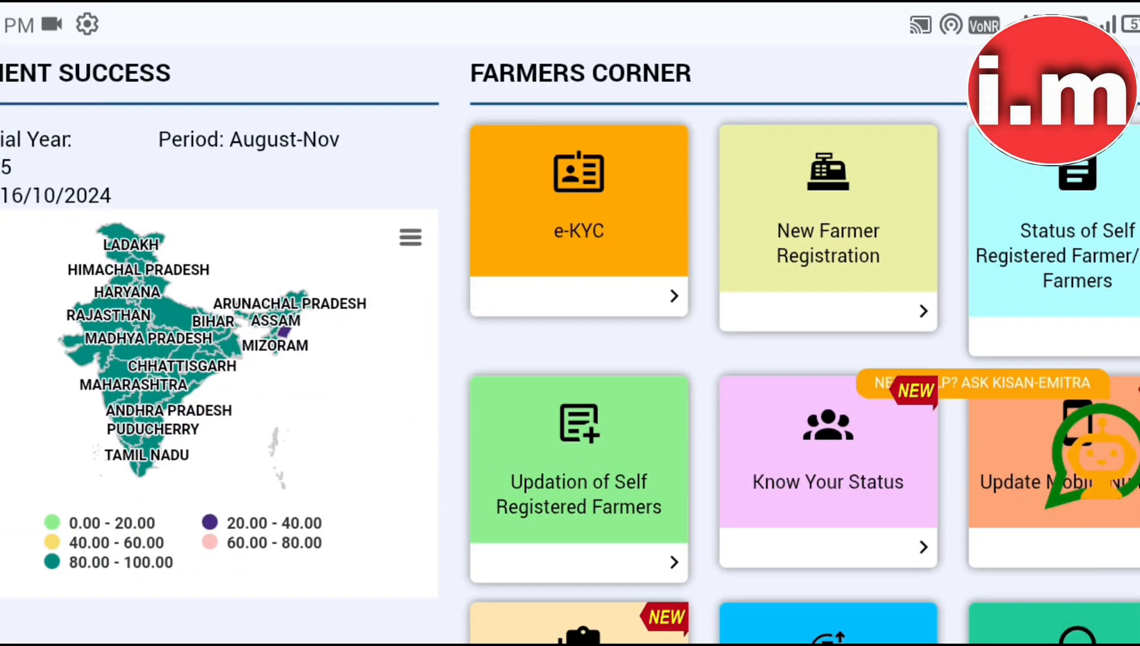
mouse_move(891, 145)
mouse_down()
mouse_move(878, 148)
mouse_move(867, 308)
mouse_move(873, 150)
mouse_up()
click(983, 614)
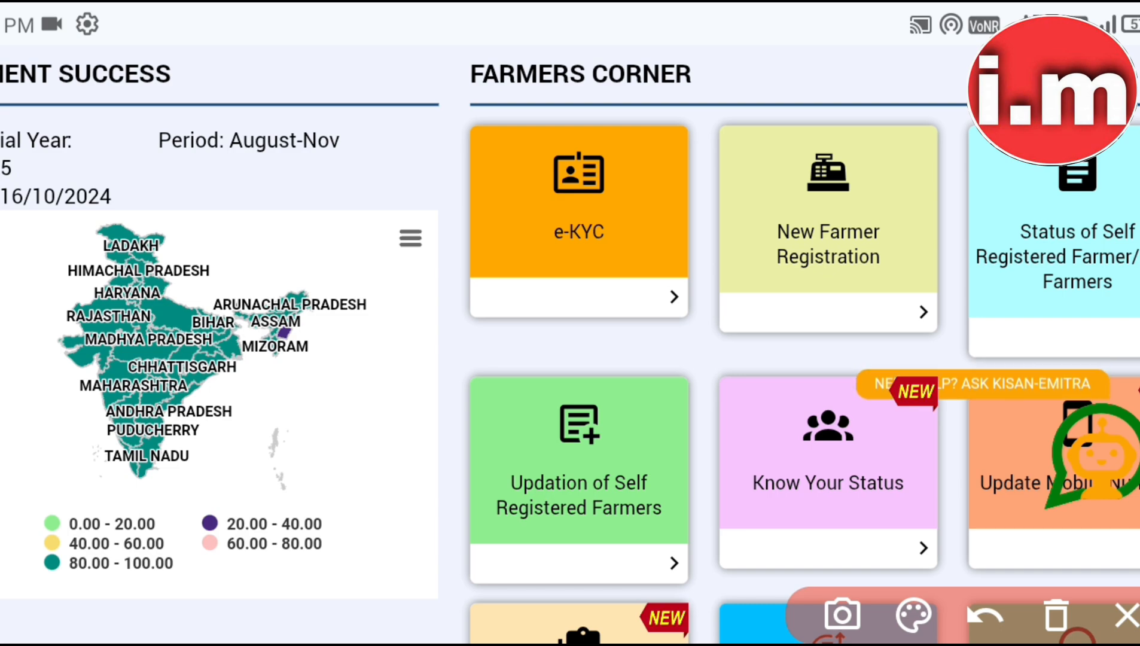
click(1126, 615)
scroll(569, 359, up, 5)
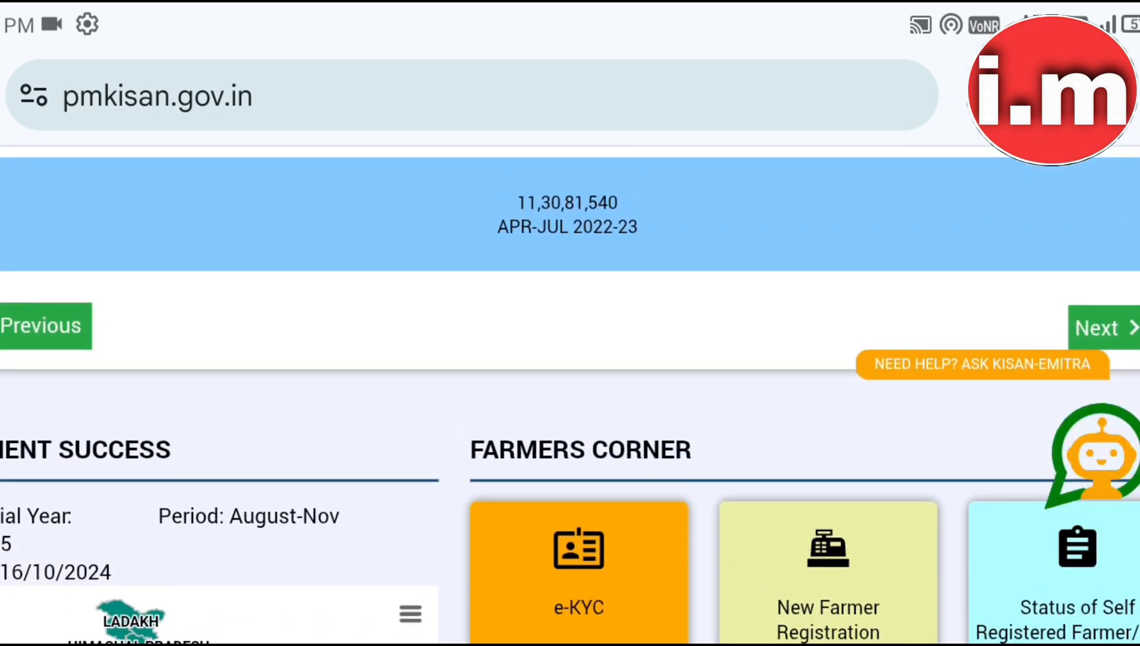
scroll(570, 394, up, 10)
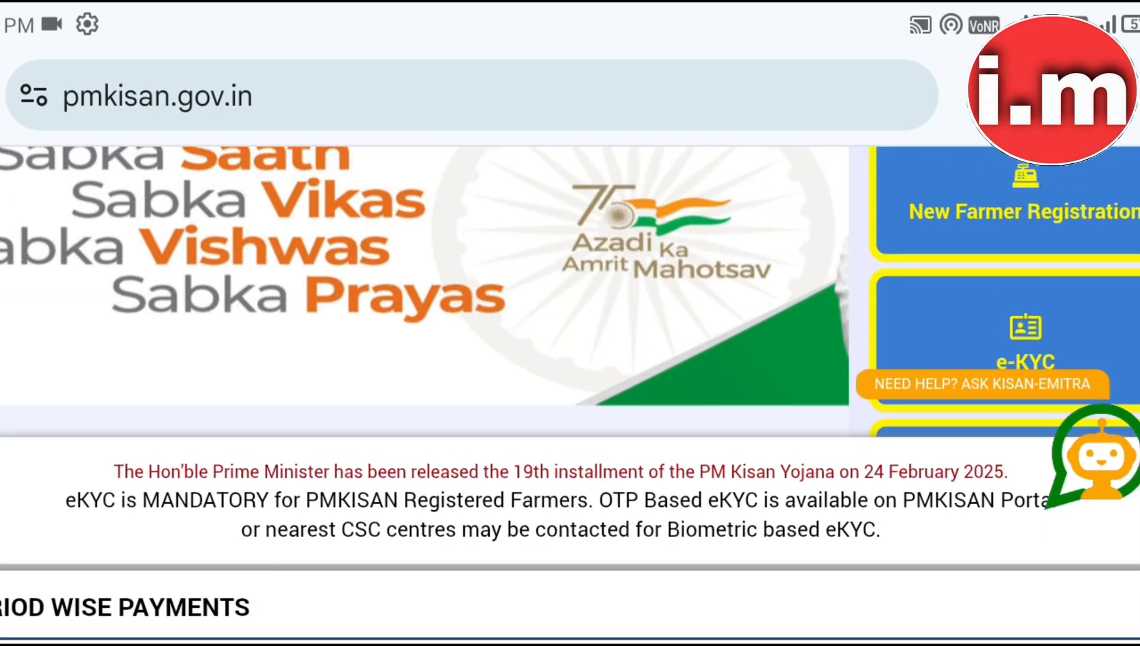
click(1025, 203)
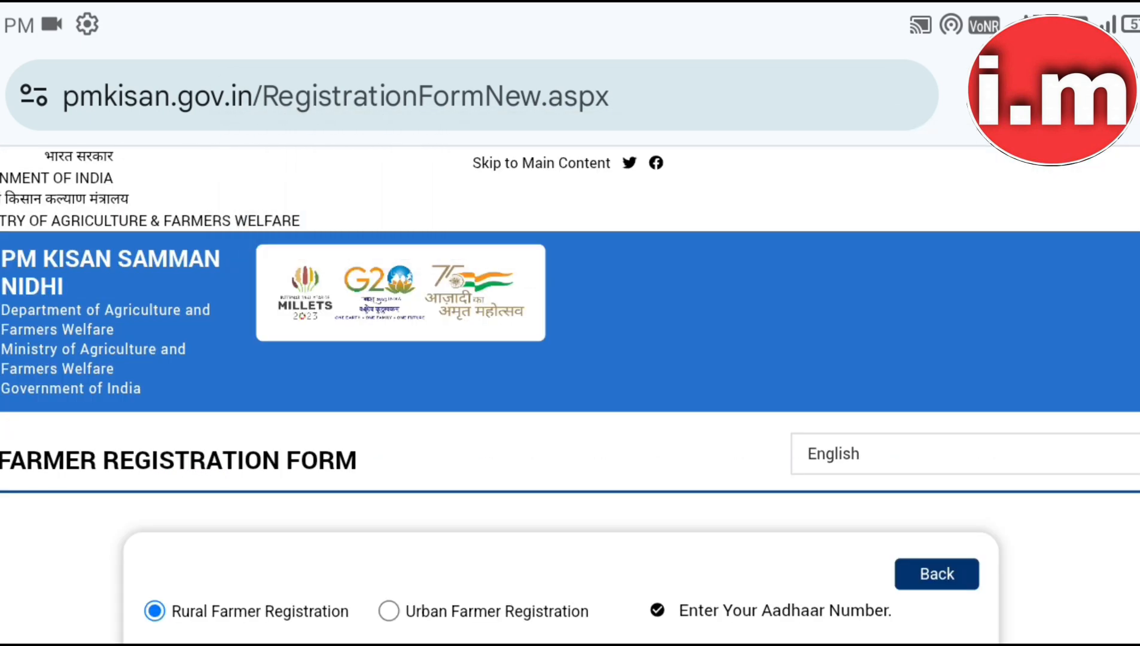
scroll(570, 358, down, 5)
scroll(570, 359, down, 3)
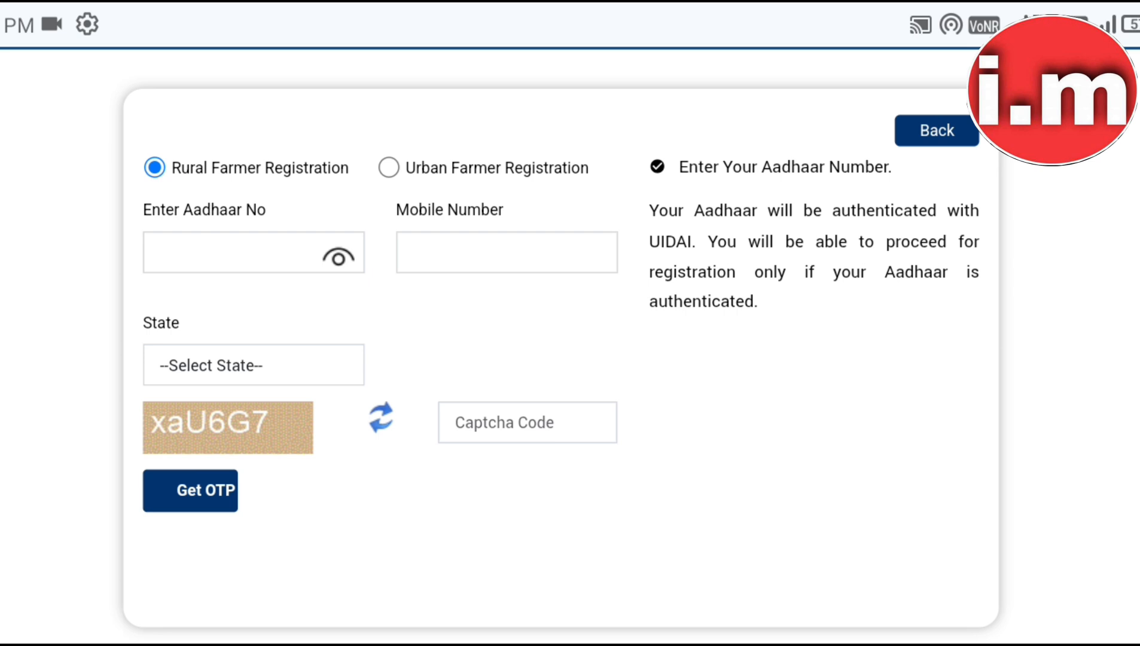
drag(99, 181, 290, 172)
drag(411, 192, 583, 173)
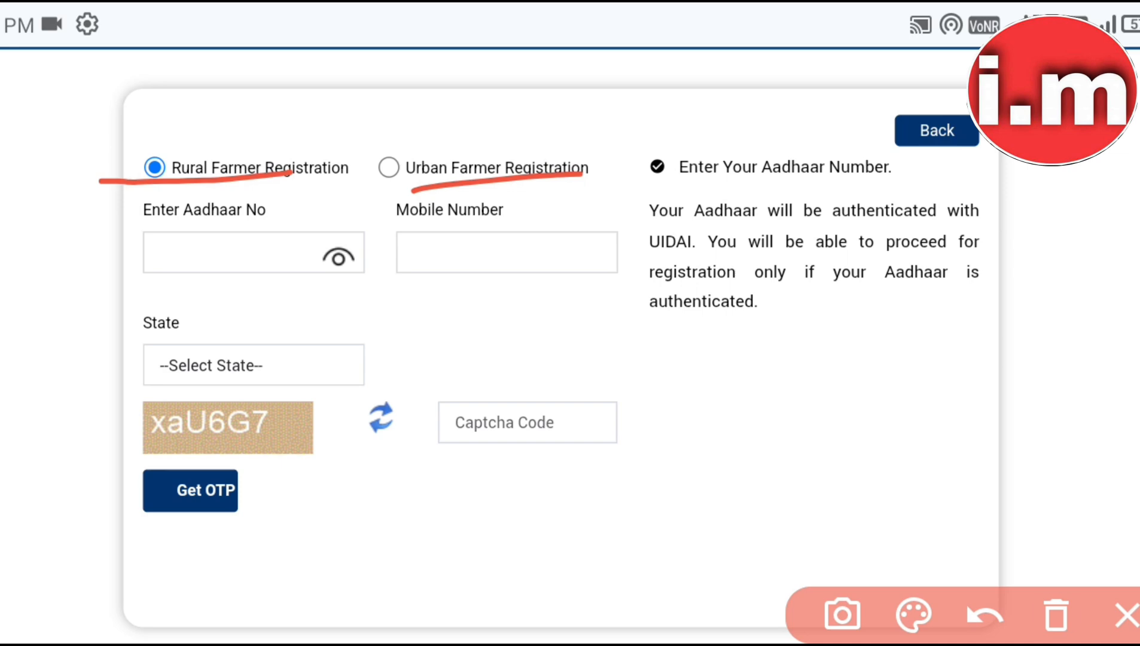
click(1056, 615)
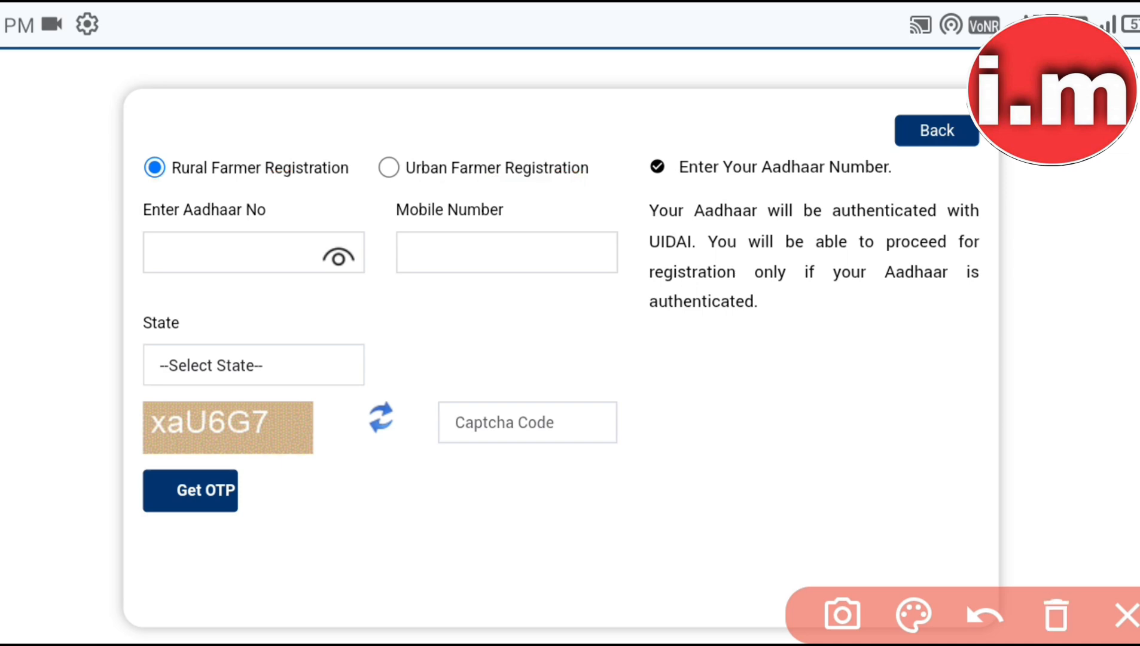
drag(112, 169, 254, 111)
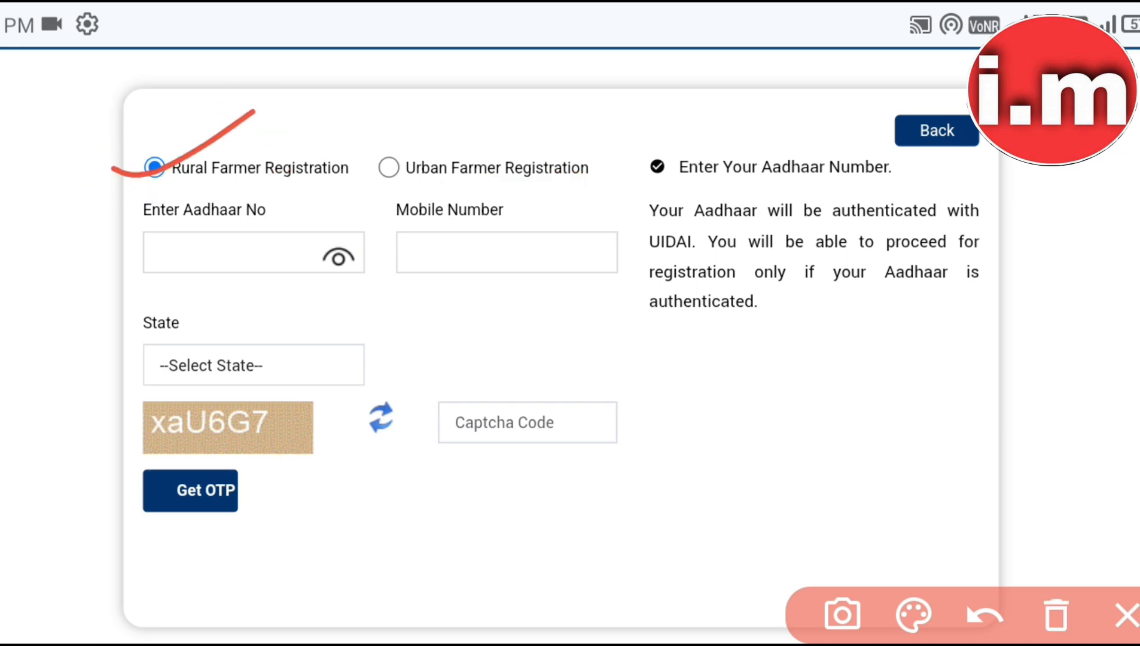
drag(122, 180, 299, 105)
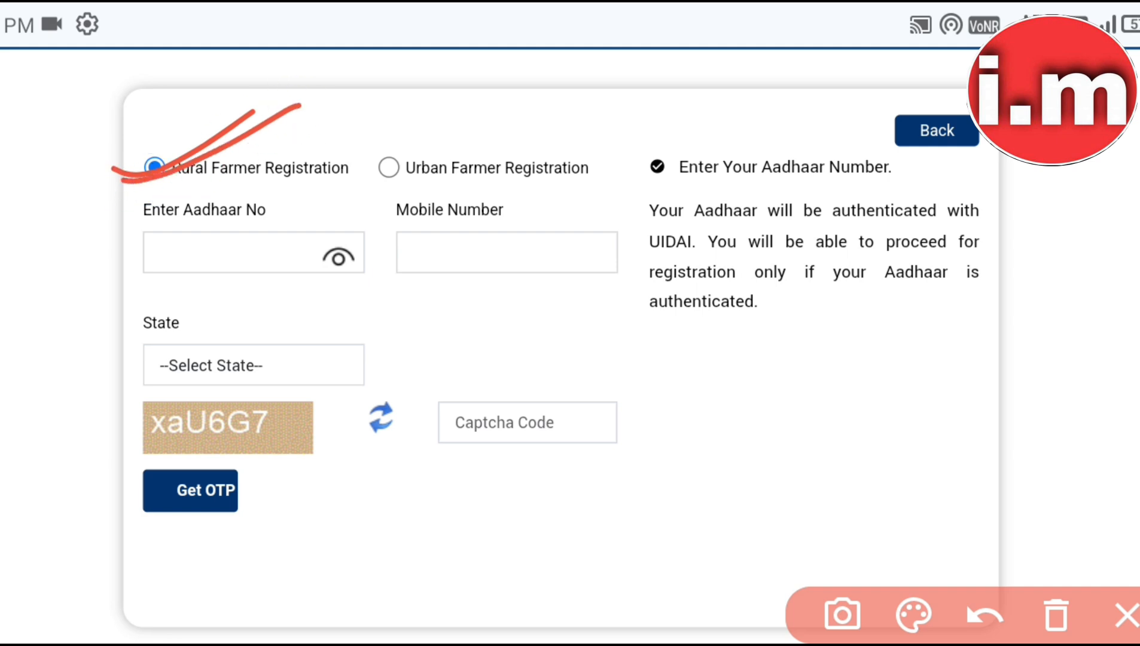
click(1055, 614)
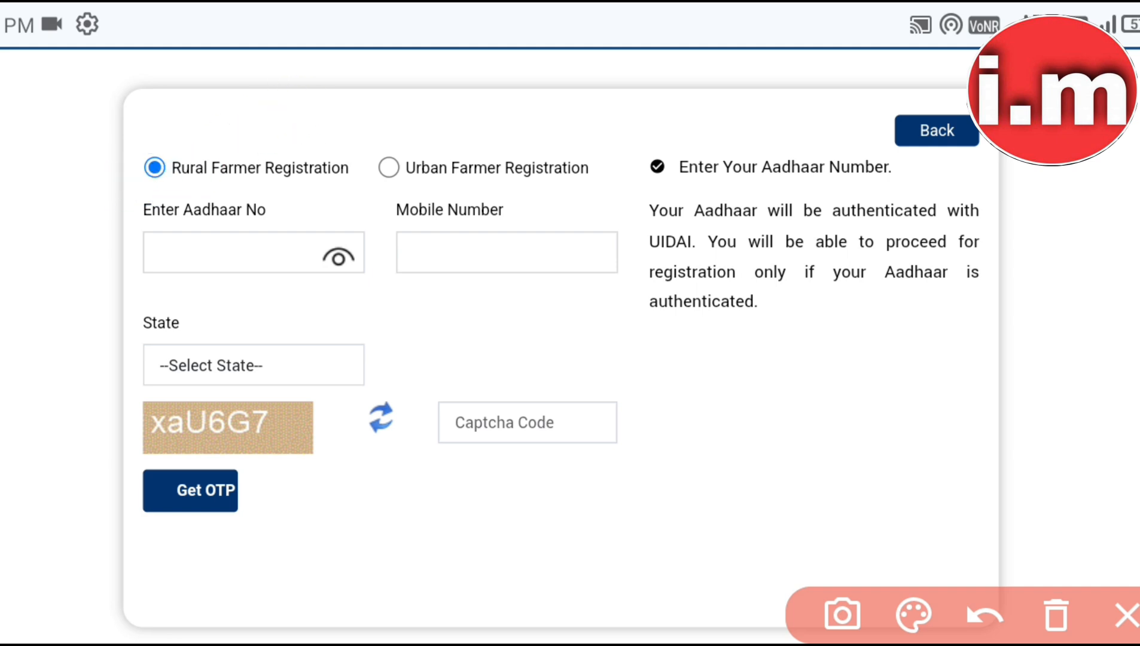
mouse_move(362, 169)
mouse_down()
mouse_move(383, 177)
mouse_move(530, 111)
mouse_up()
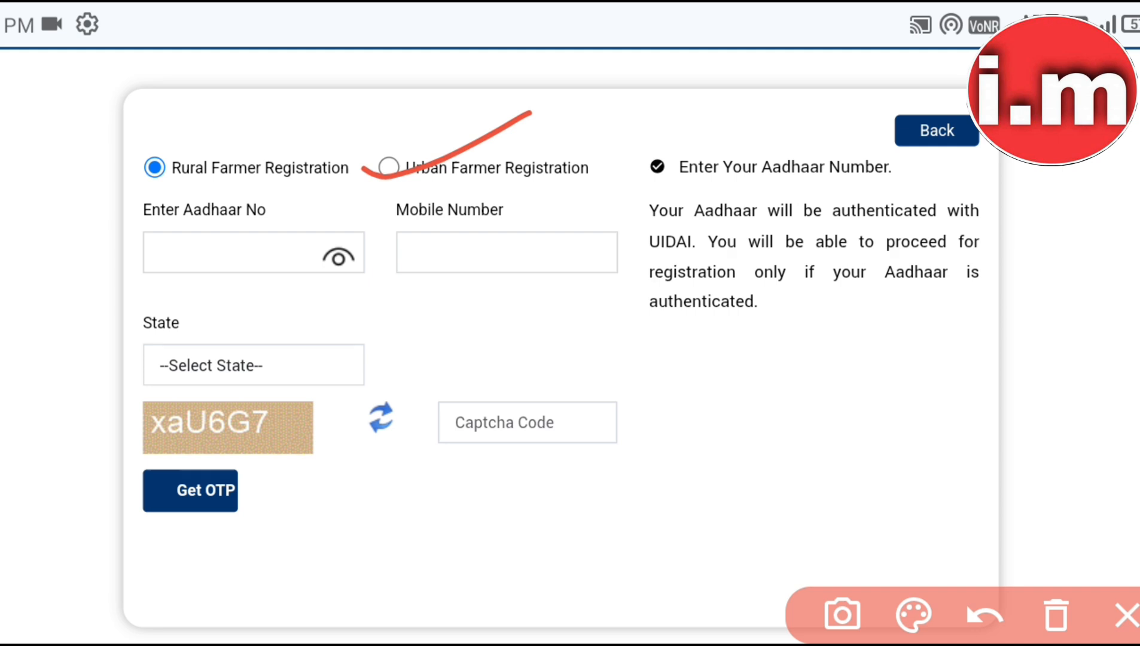
click(1056, 615)
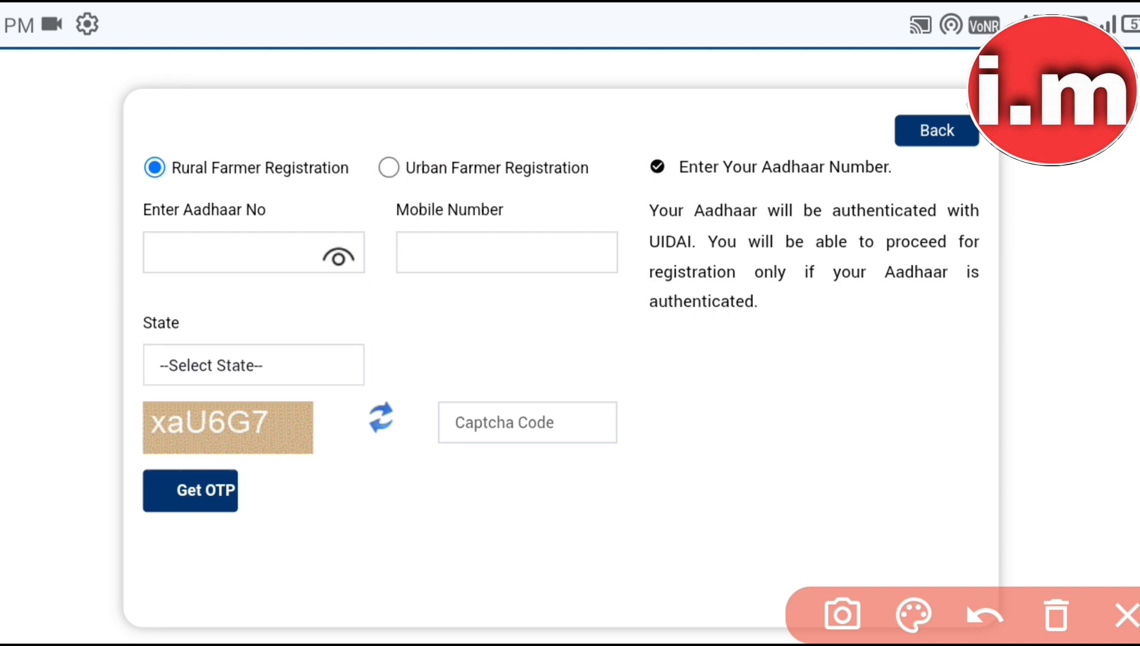
mouse_move(114, 170)
mouse_down()
mouse_move(155, 166)
mouse_move(268, 110)
mouse_up()
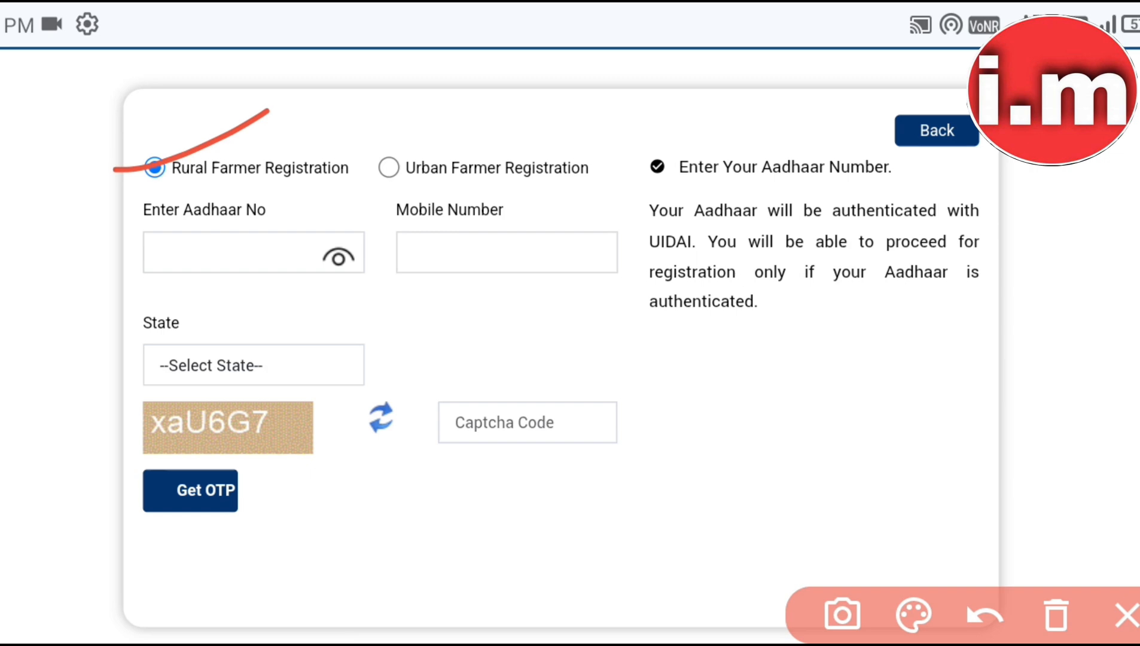
drag(151, 237, 249, 201)
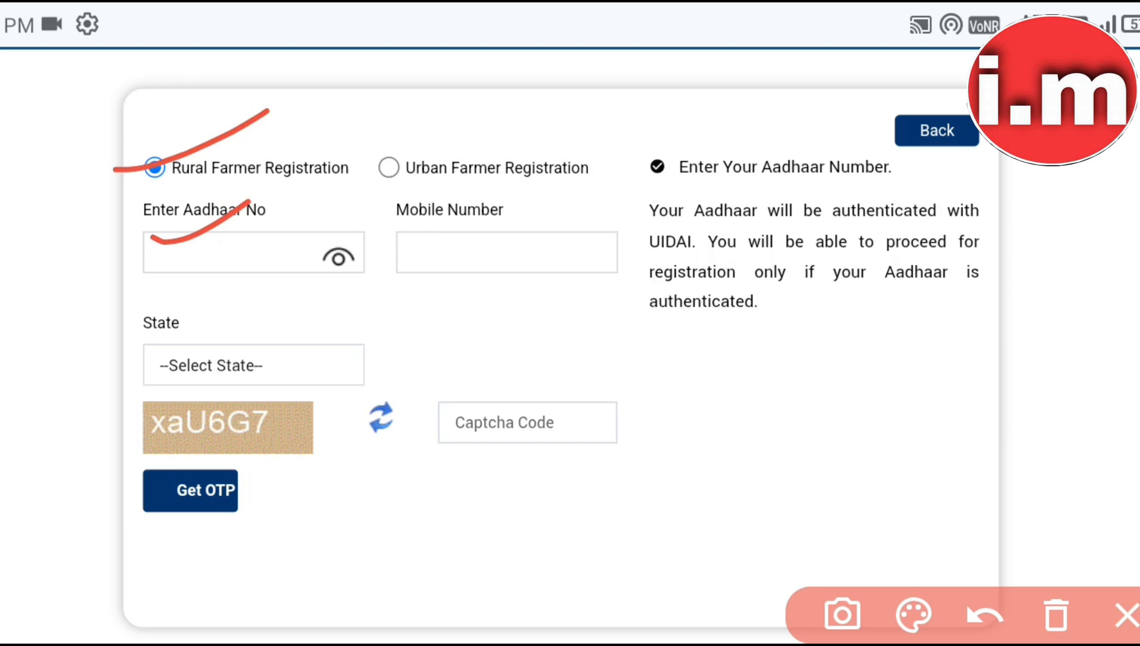
click(1055, 615)
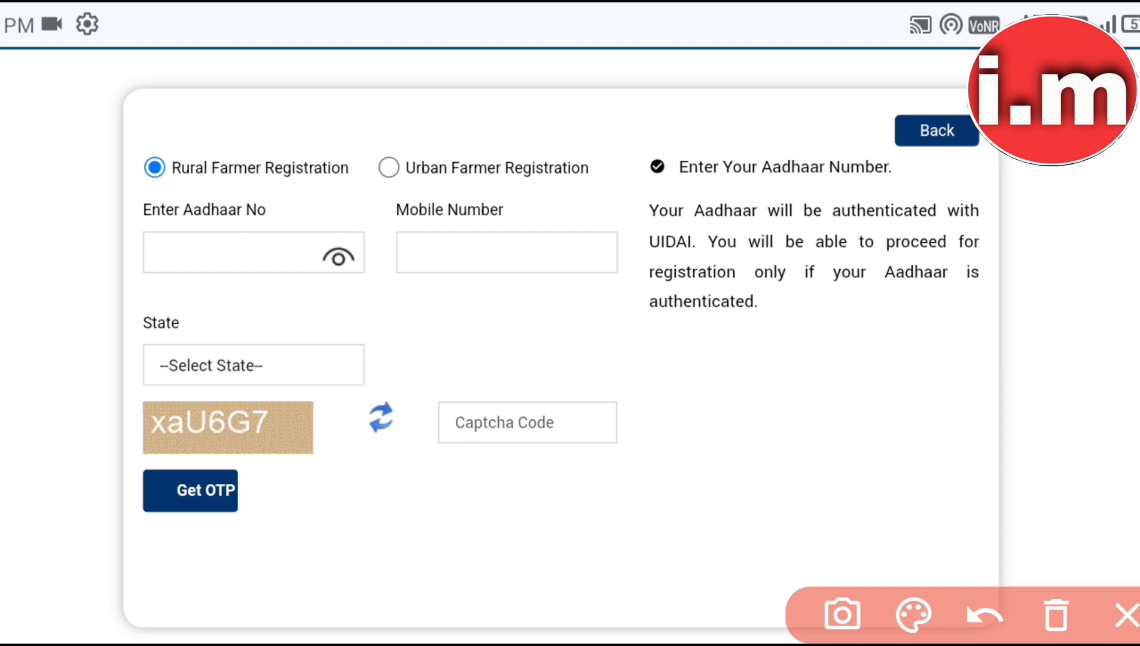
mouse_move(126, 238)
mouse_down()
mouse_move(145, 249)
mouse_move(272, 195)
mouse_up()
drag(396, 232, 530, 185)
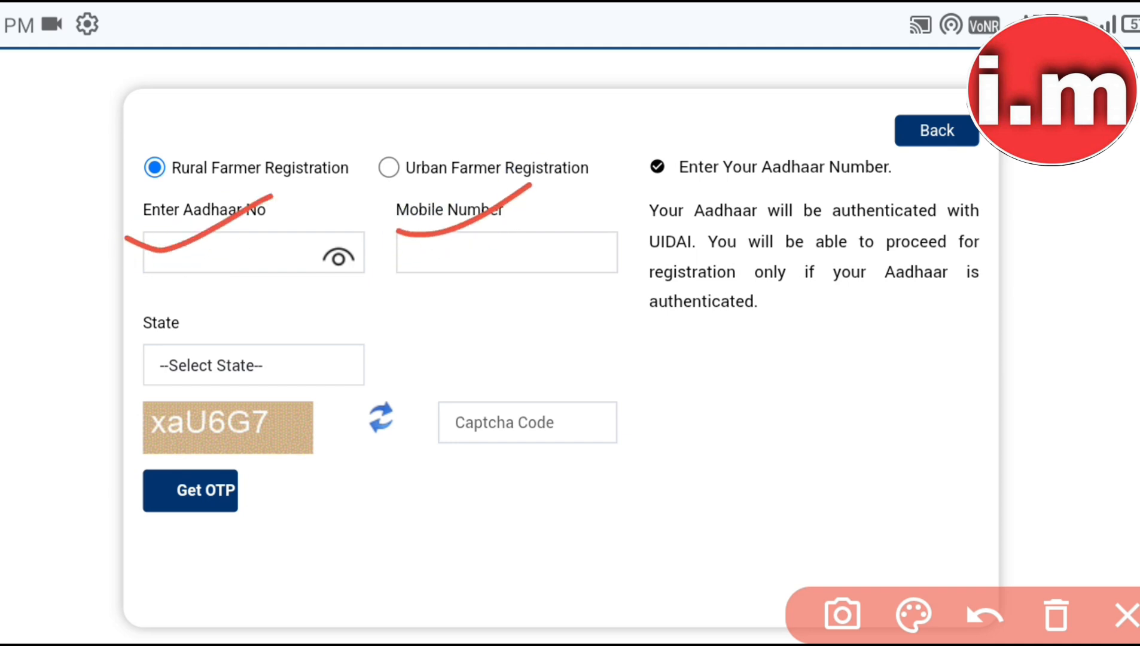
click(1127, 614)
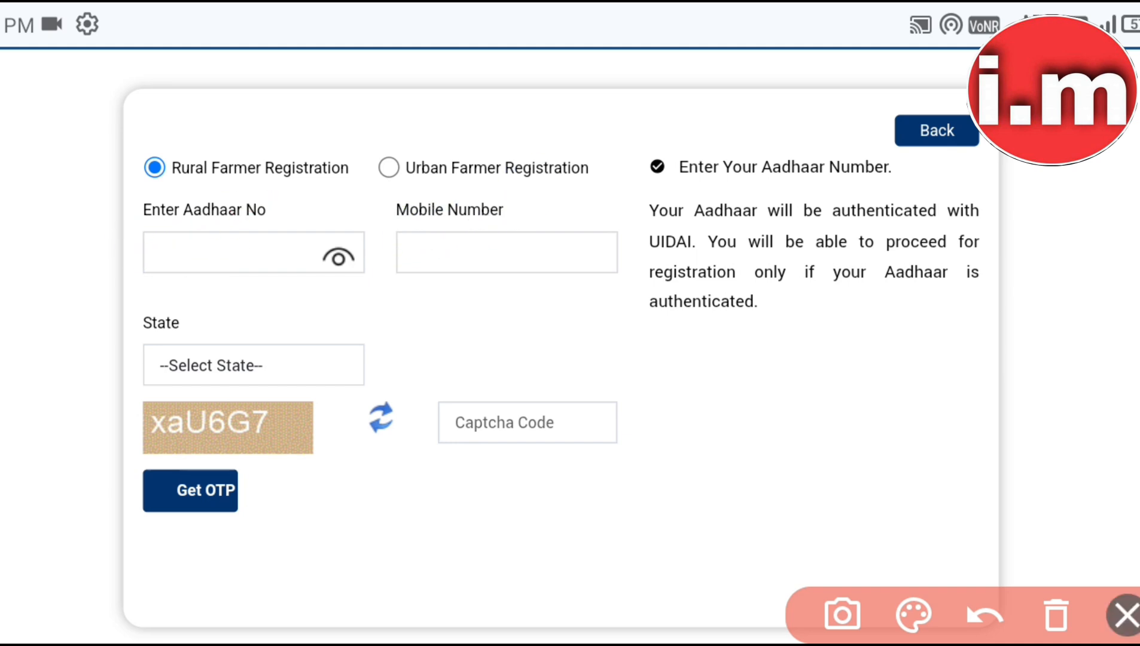
- Choose WEST BENGAL from the bottom of the State dropdown list
click(253, 365)
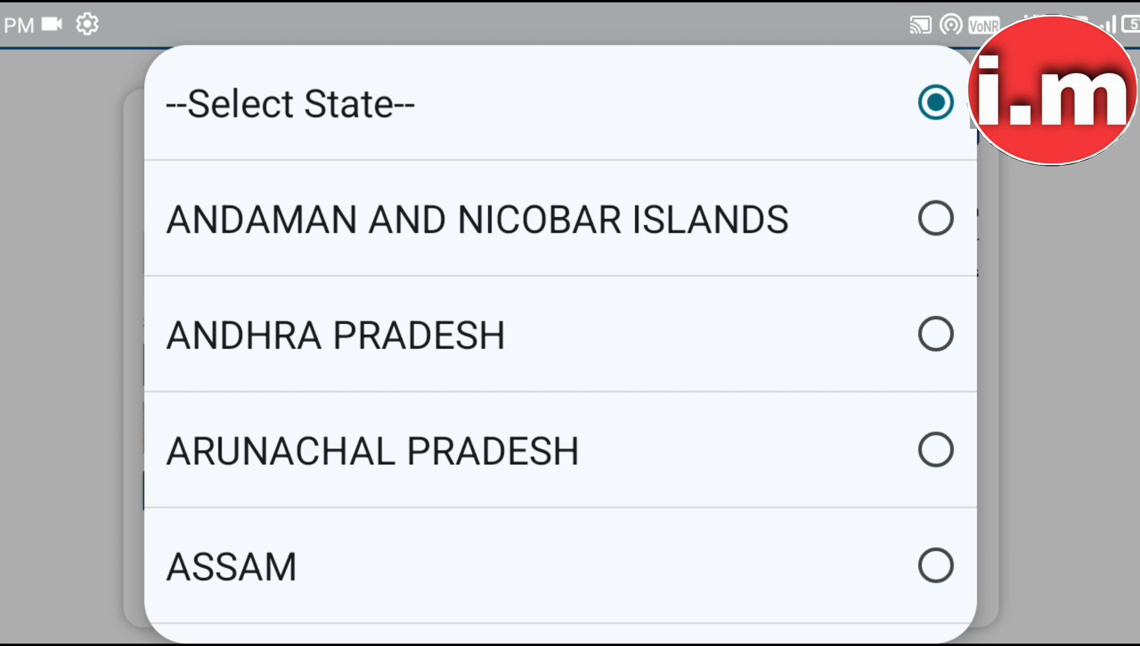
scroll(560, 345, down, 13)
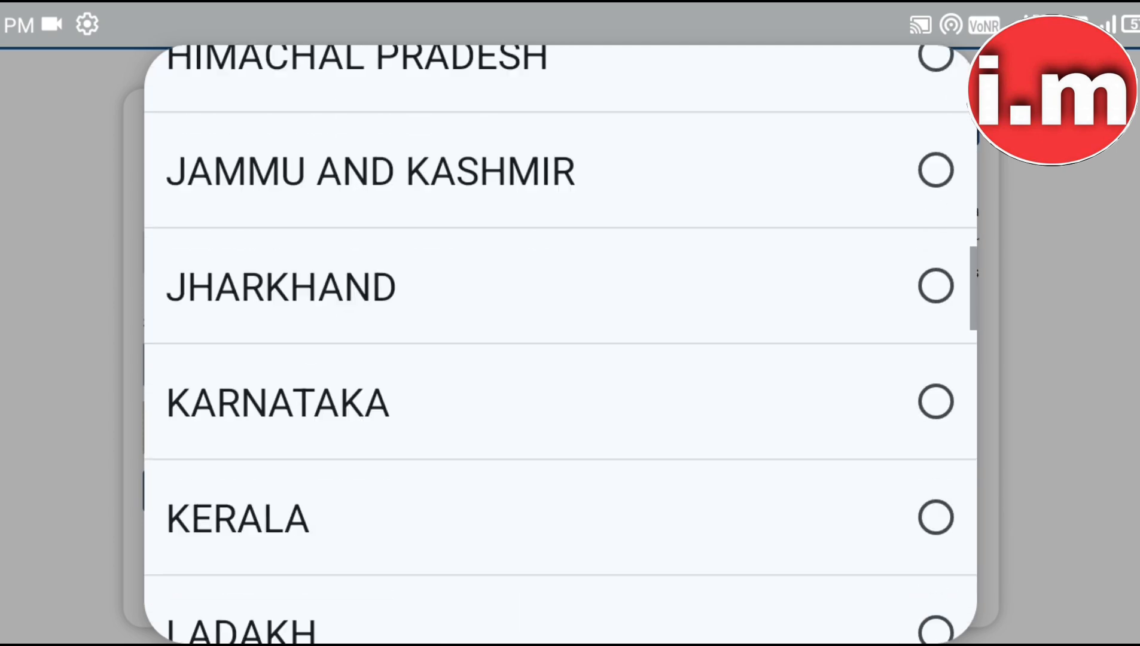
scroll(560, 345, down, 10)
click(296, 586)
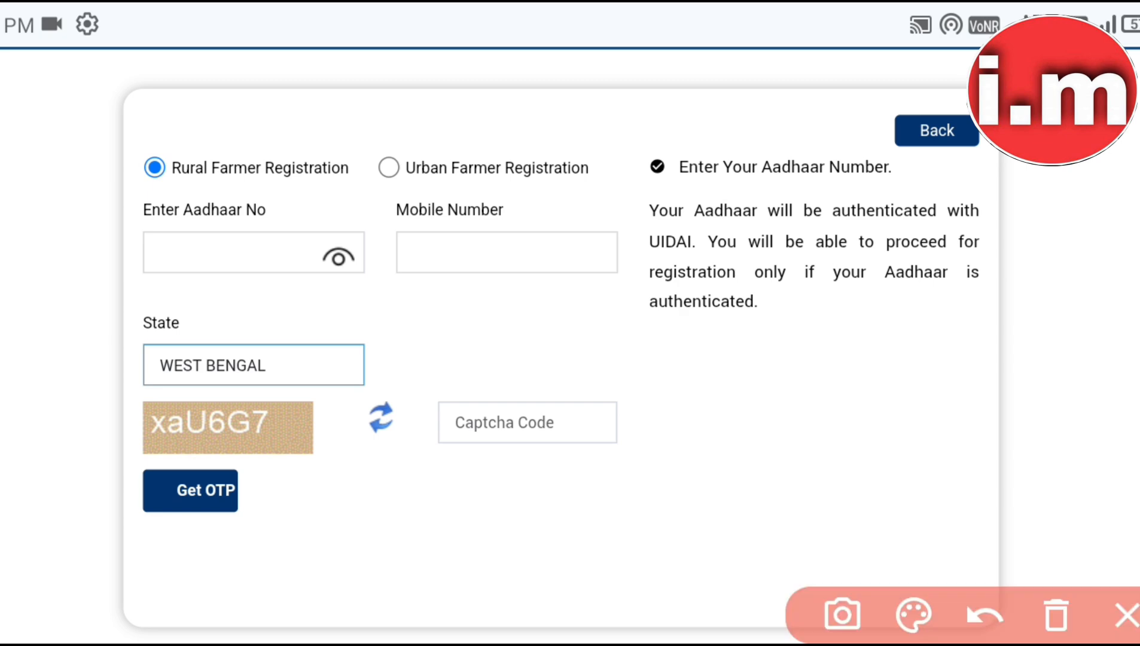
drag(562, 426, 647, 384)
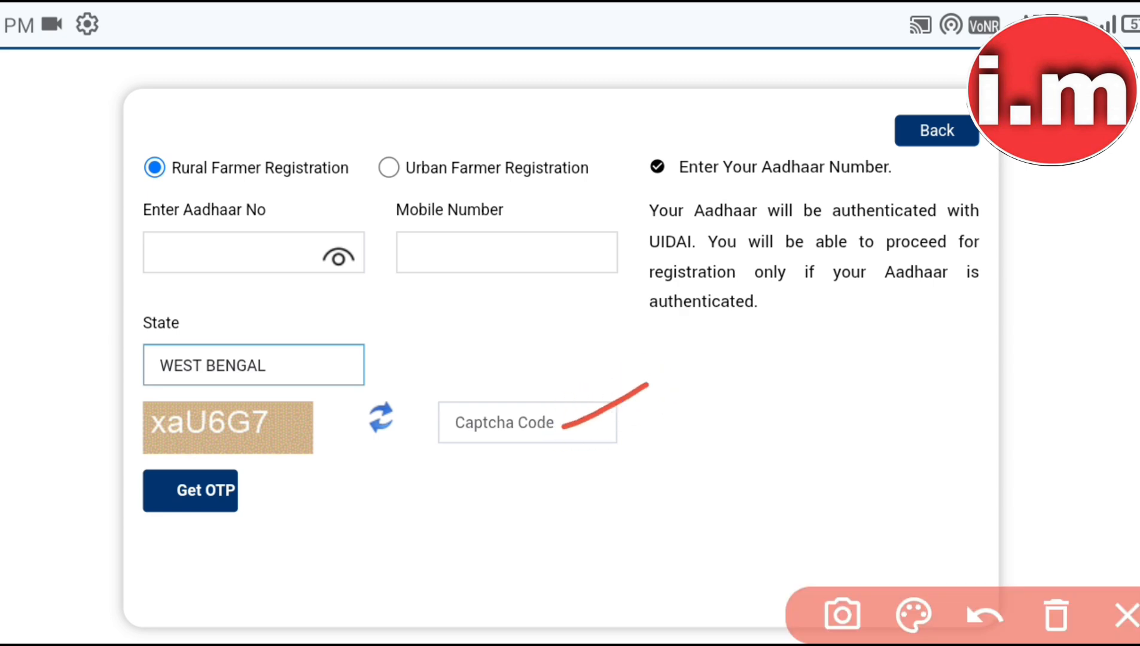
mouse_move(274, 470)
mouse_down()
mouse_move(236, 458)
mouse_move(206, 547)
mouse_move(287, 485)
mouse_up()
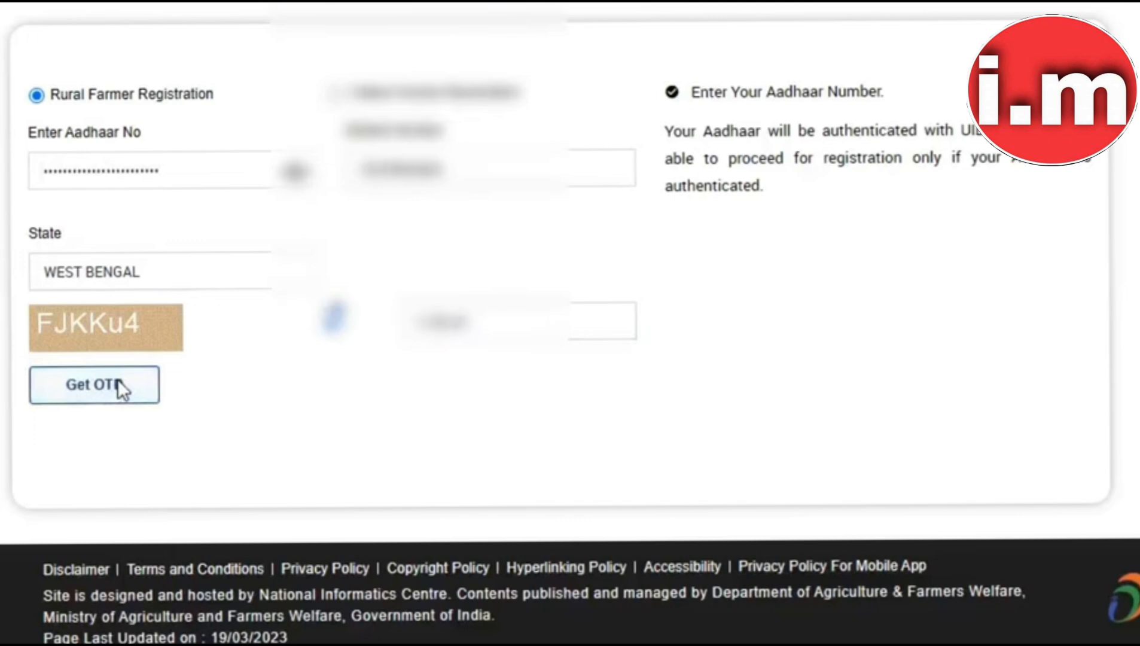
- Request the OTP, then enter the displayed captcha and the received OTP
click(122, 389)
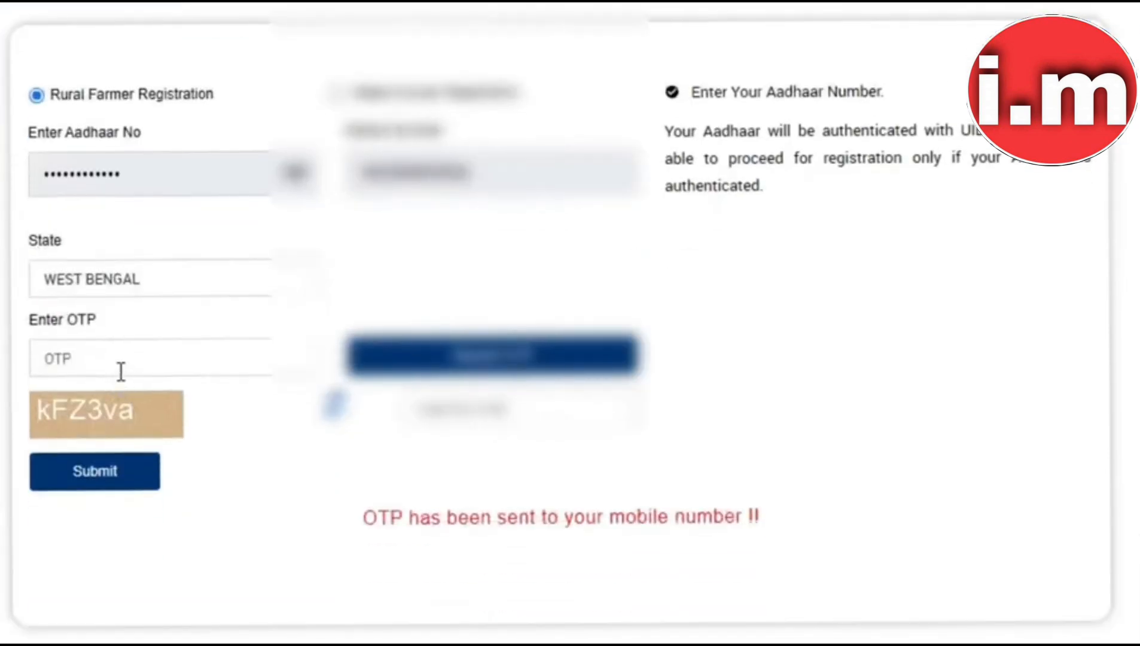
click(475, 408)
text(kFZ)
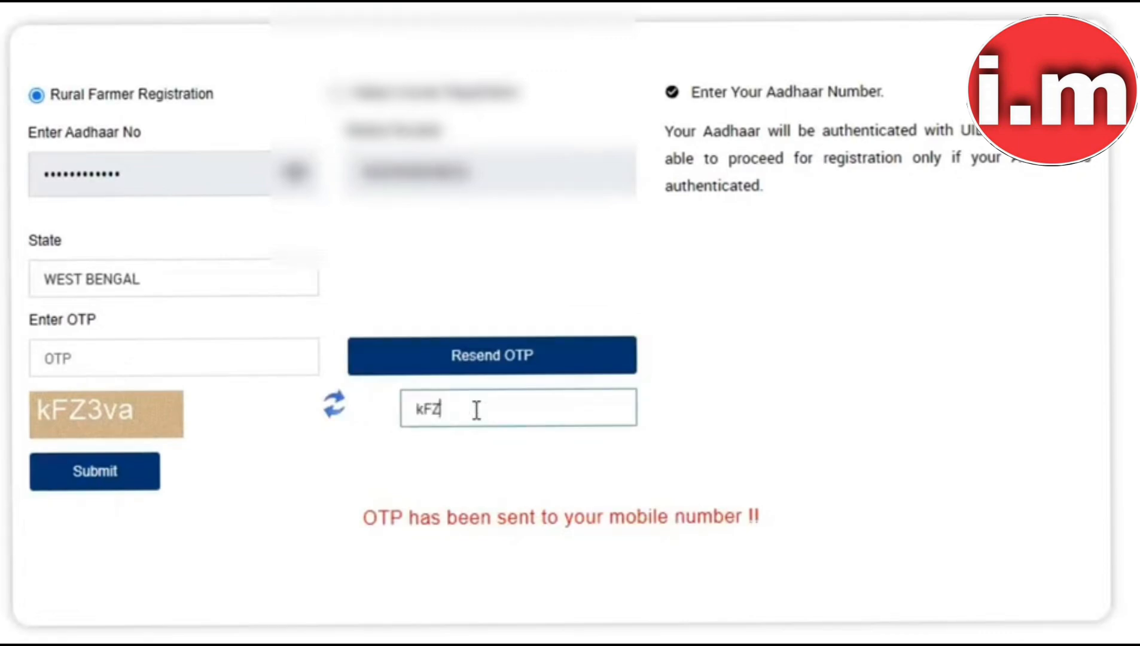
text(3va)
click(119, 360)
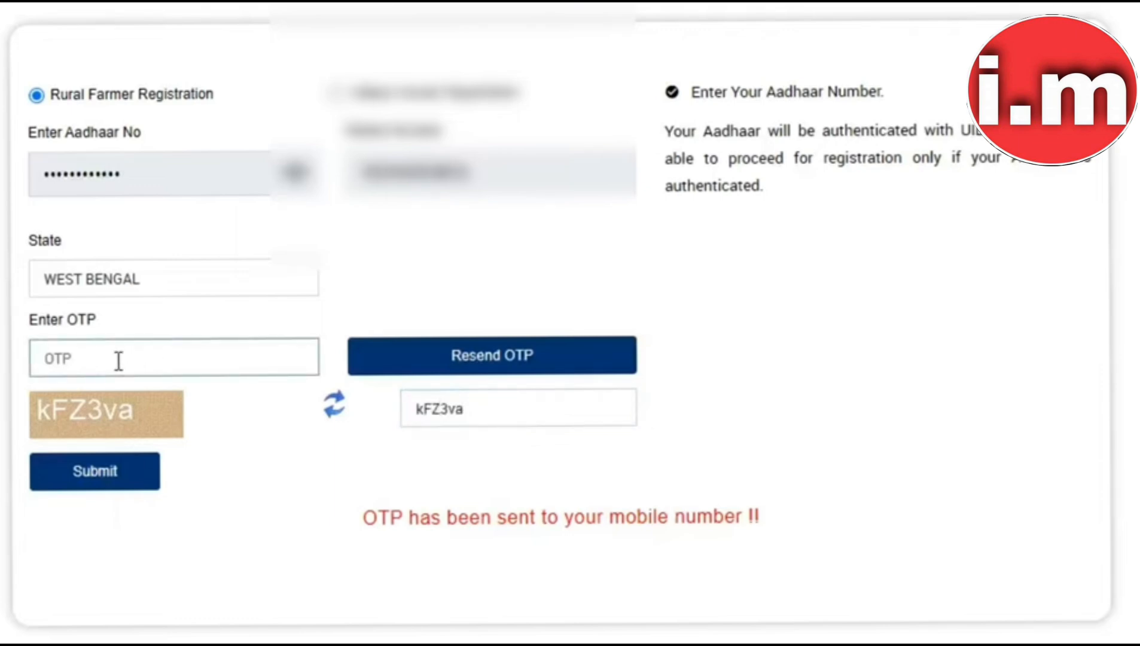
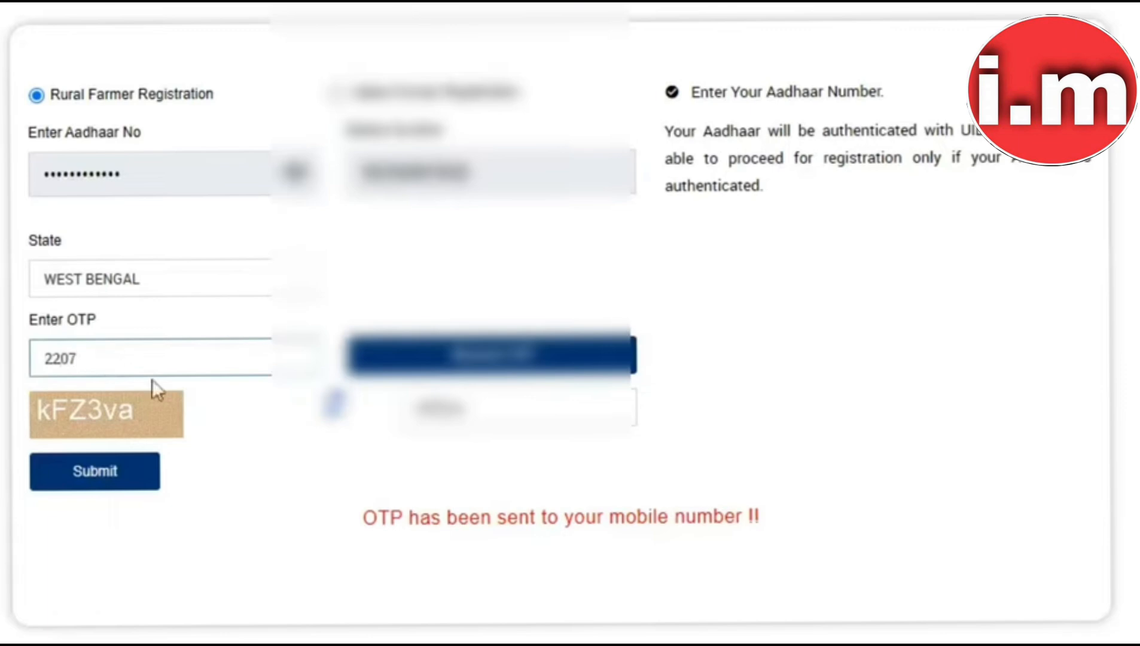
- Submit the first OTP, then enter the Aadhaar mobile OTP and new captcha and verify them
click(105, 475)
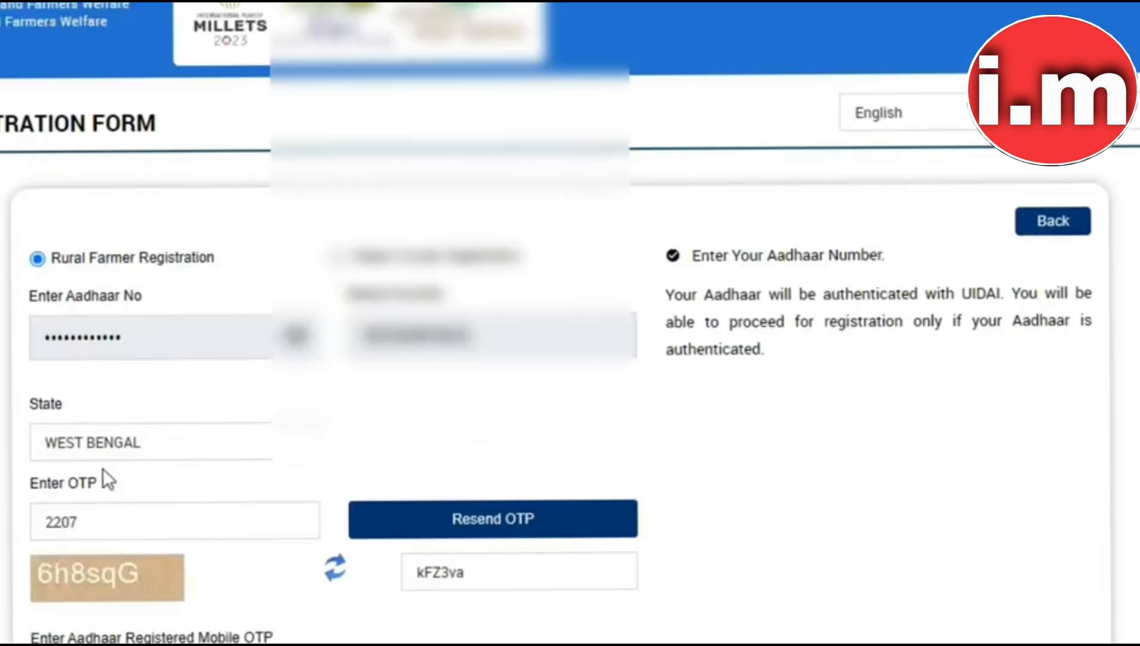
scroll(164, 410, down, 7)
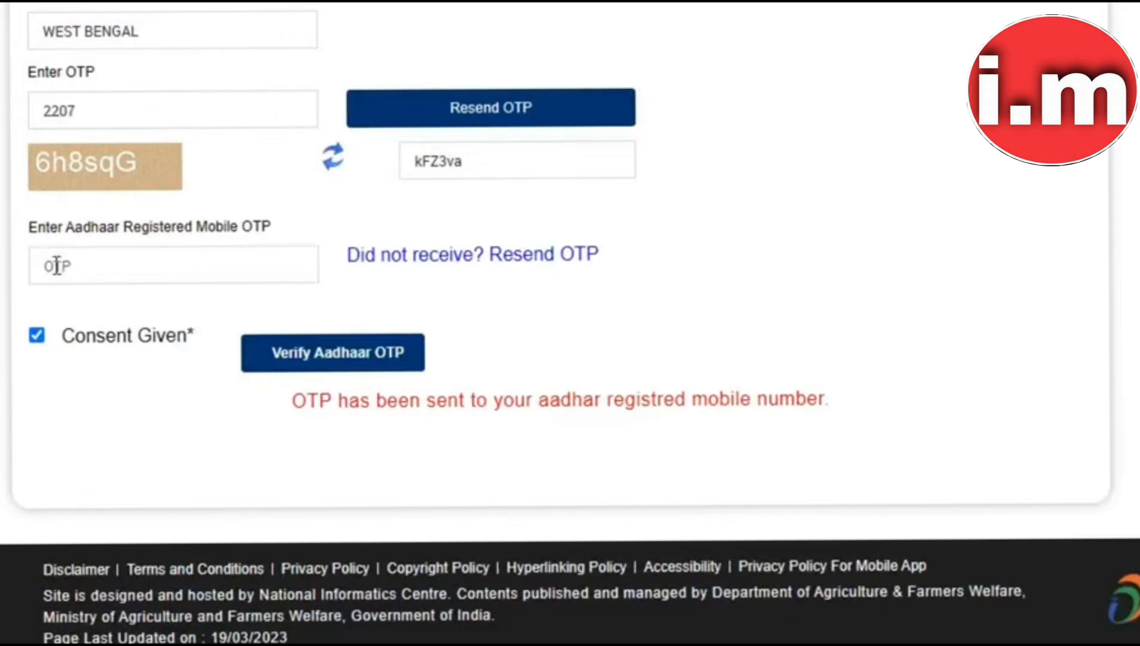
click(96, 275)
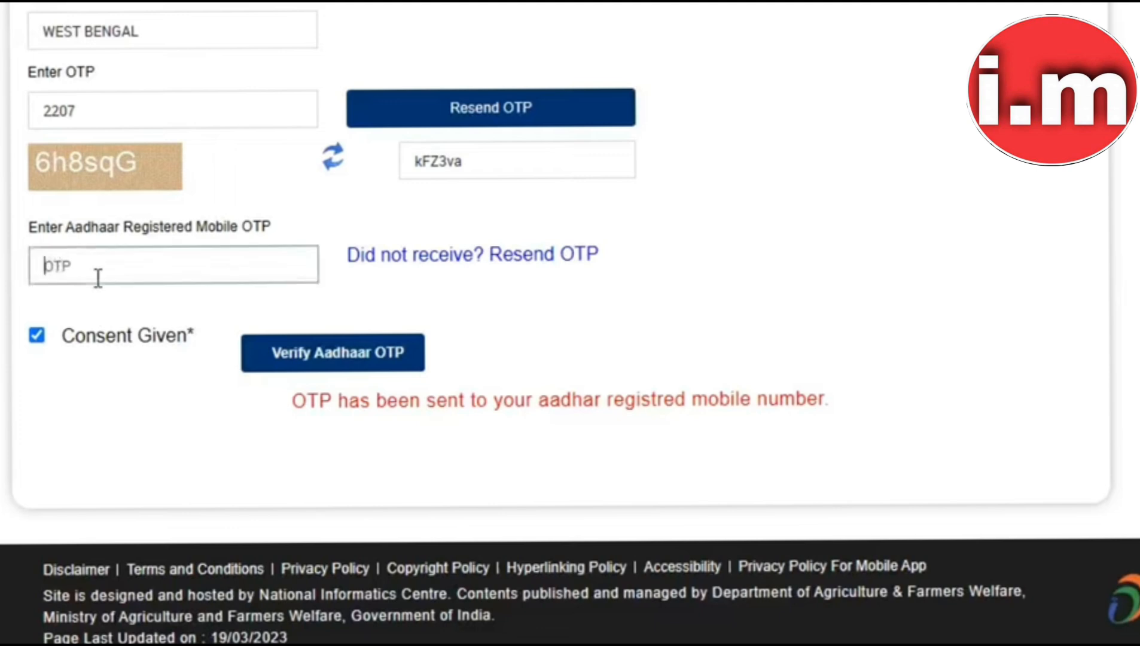
click(413, 162)
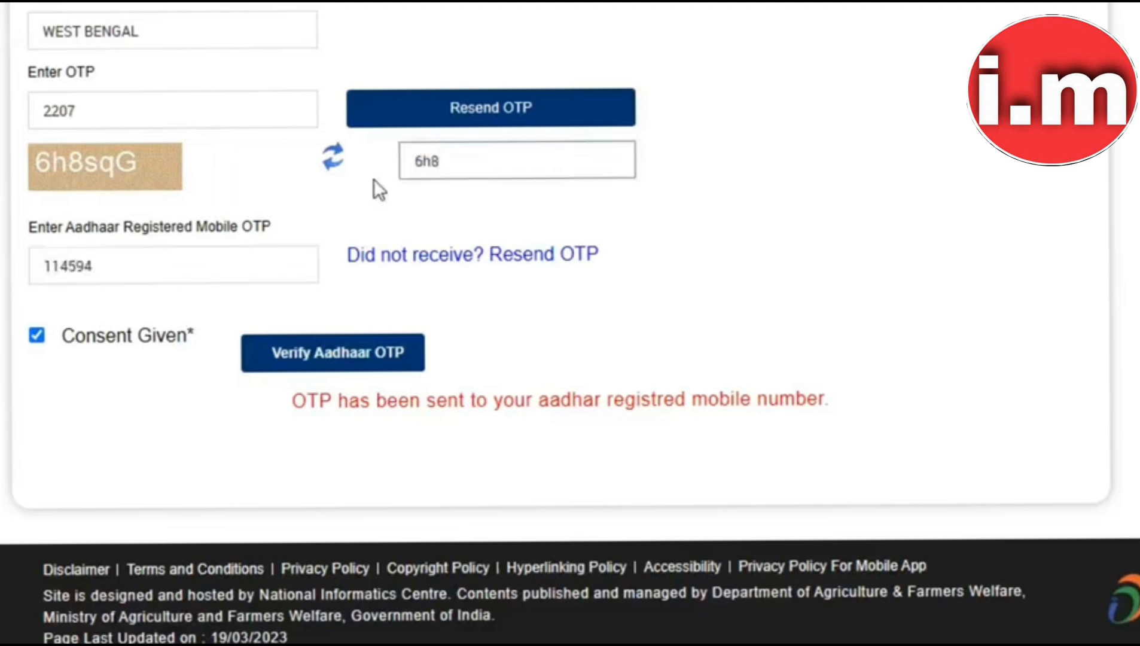
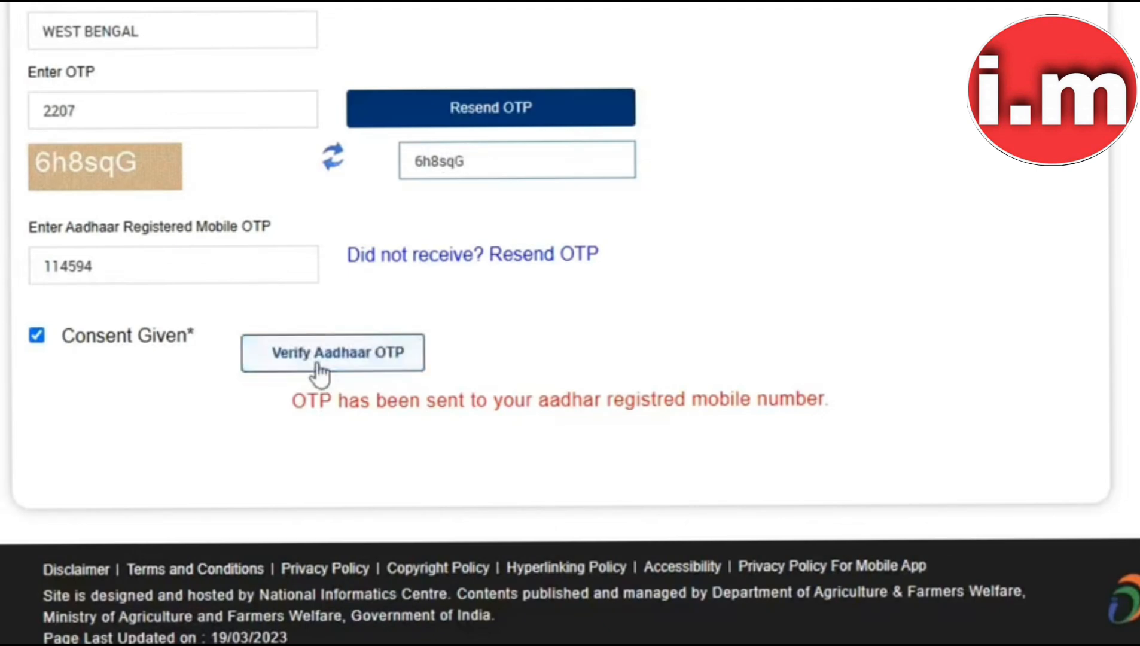
click(321, 371)
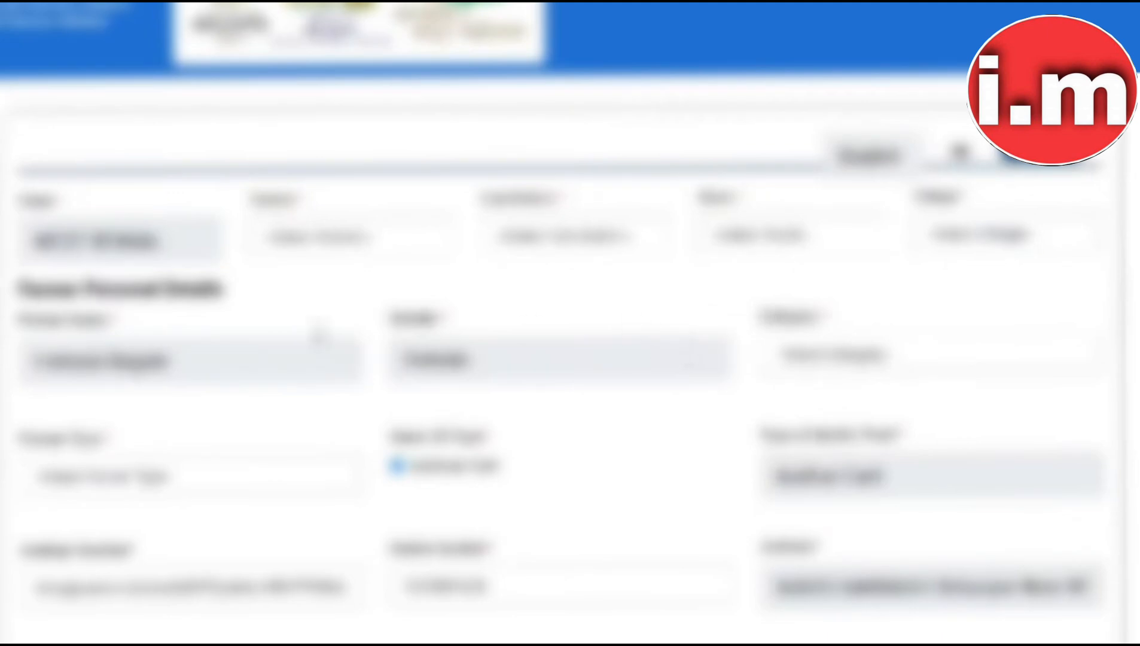
- Set Category to General/Others and Farmer Type to others
scroll(257, 353, down, 2)
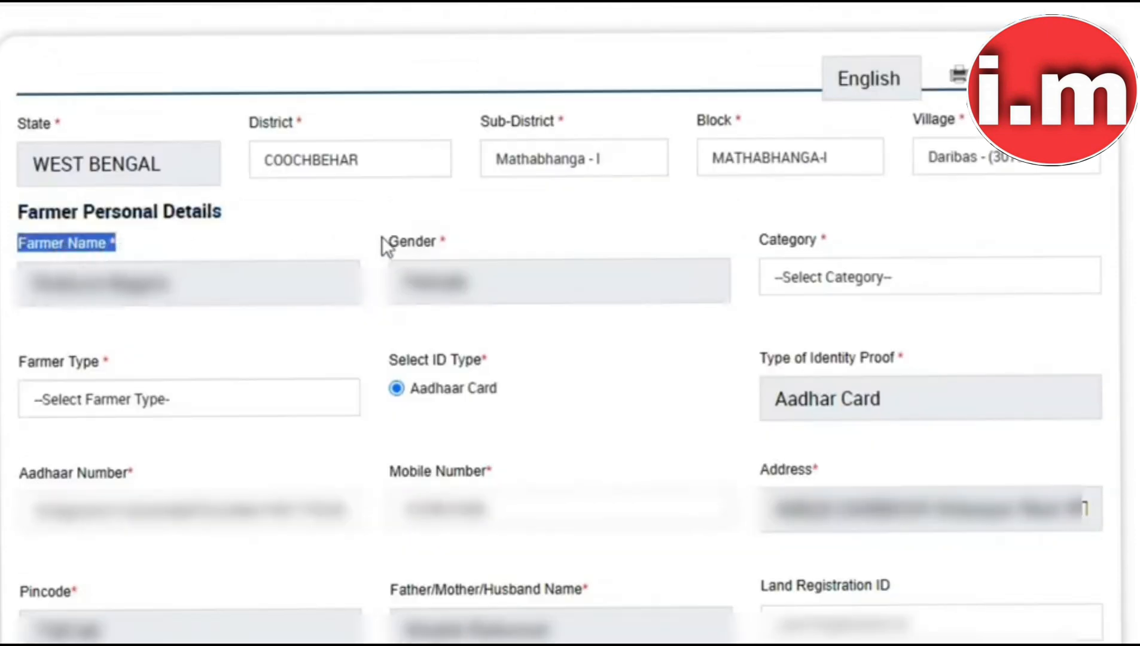
drag(383, 245, 468, 246)
click(822, 278)
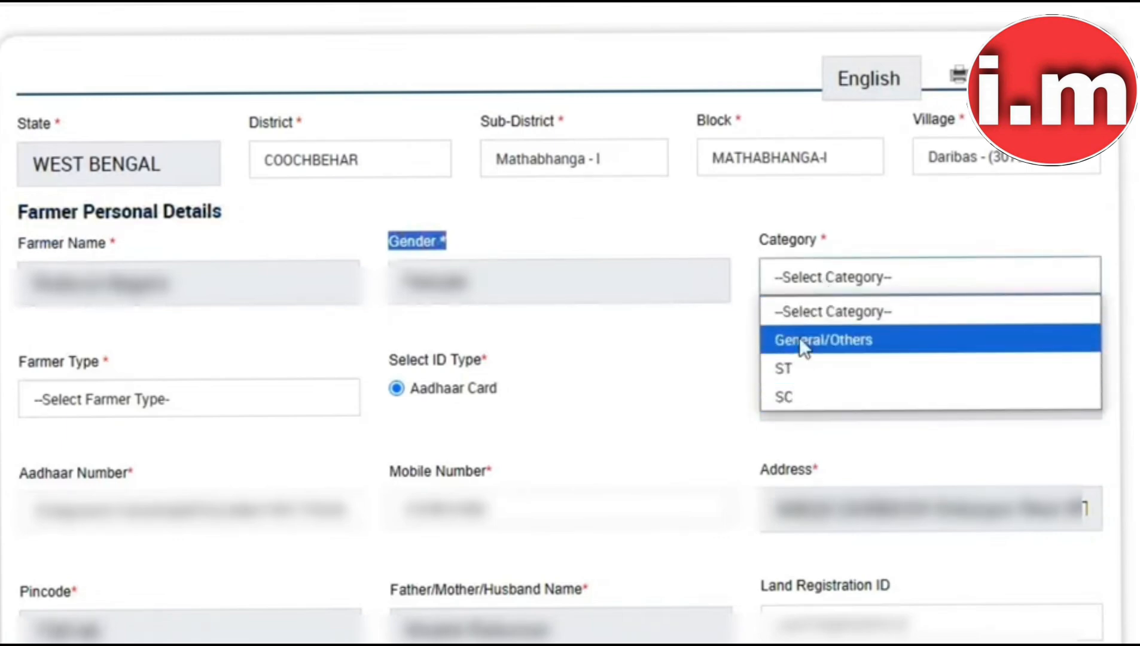
click(832, 352)
click(472, 370)
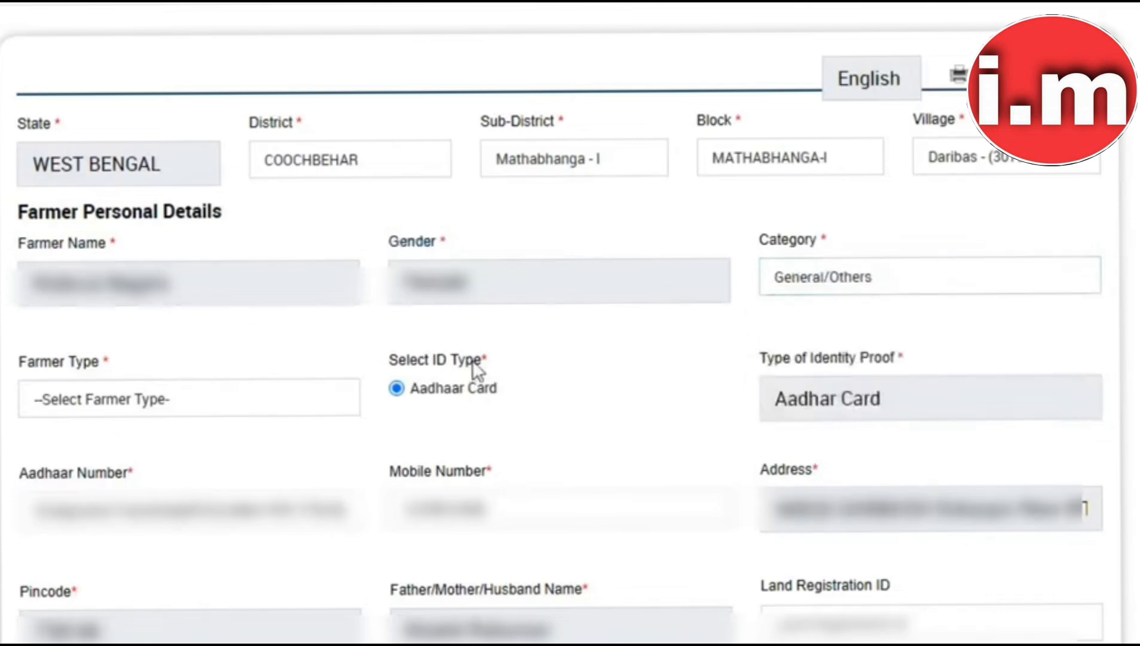
click(66, 399)
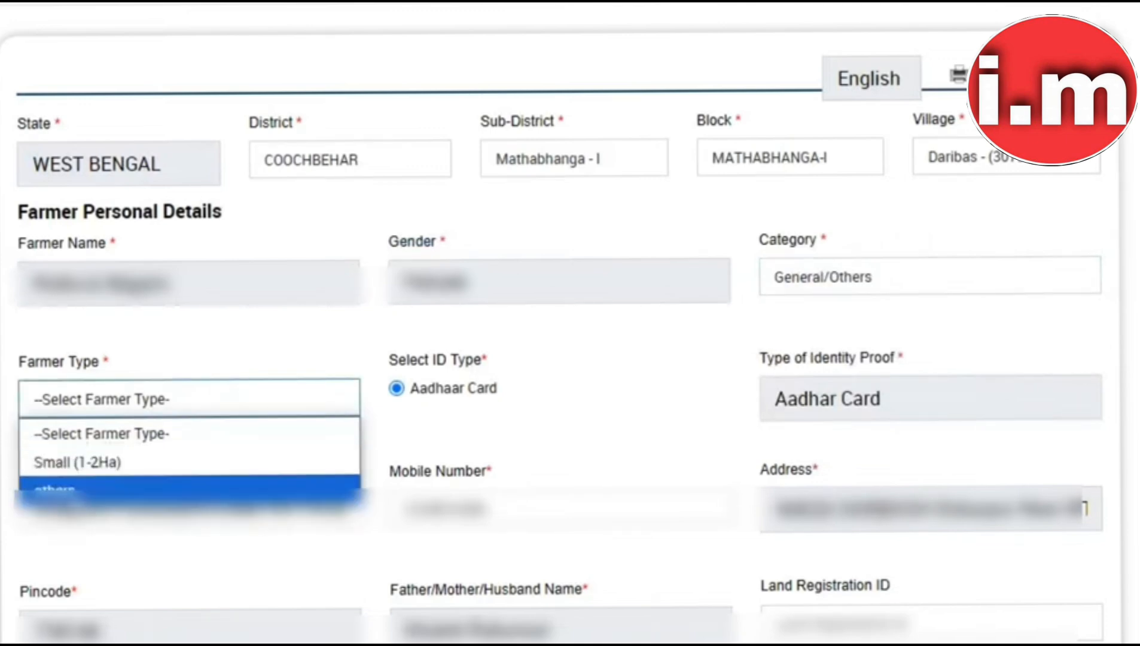
click(58, 489)
- Highlight the Father/Mother/Husband Name, Land Registration ID and Ration Card No fields
scroll(826, 383, down, 8)
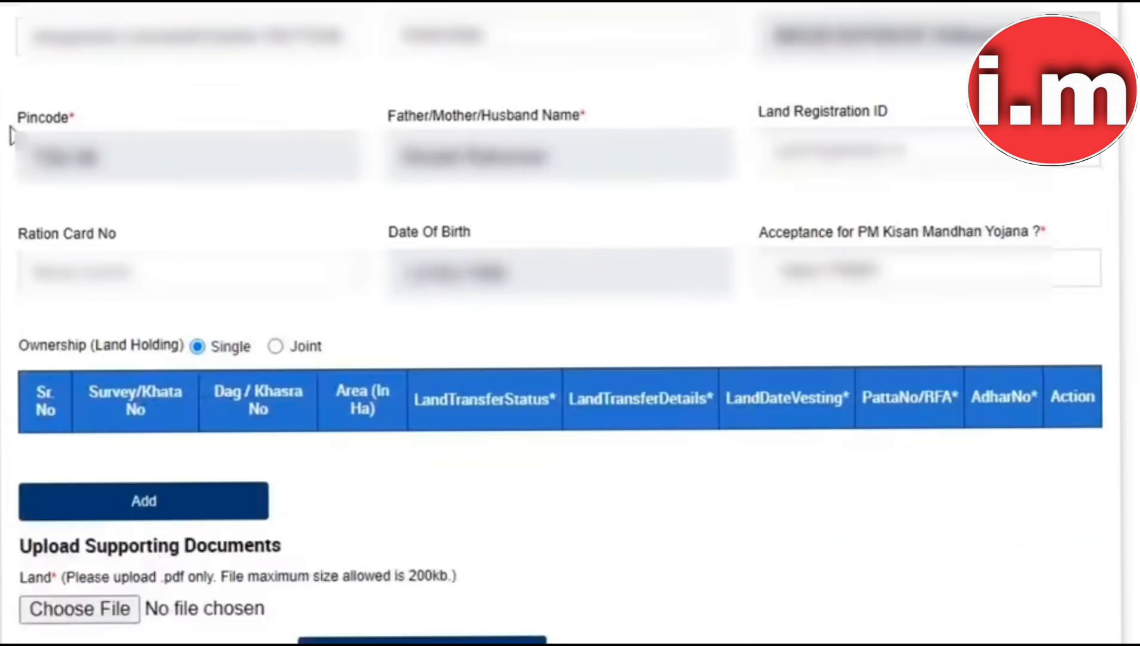
drag(389, 120, 598, 115)
click(601, 116)
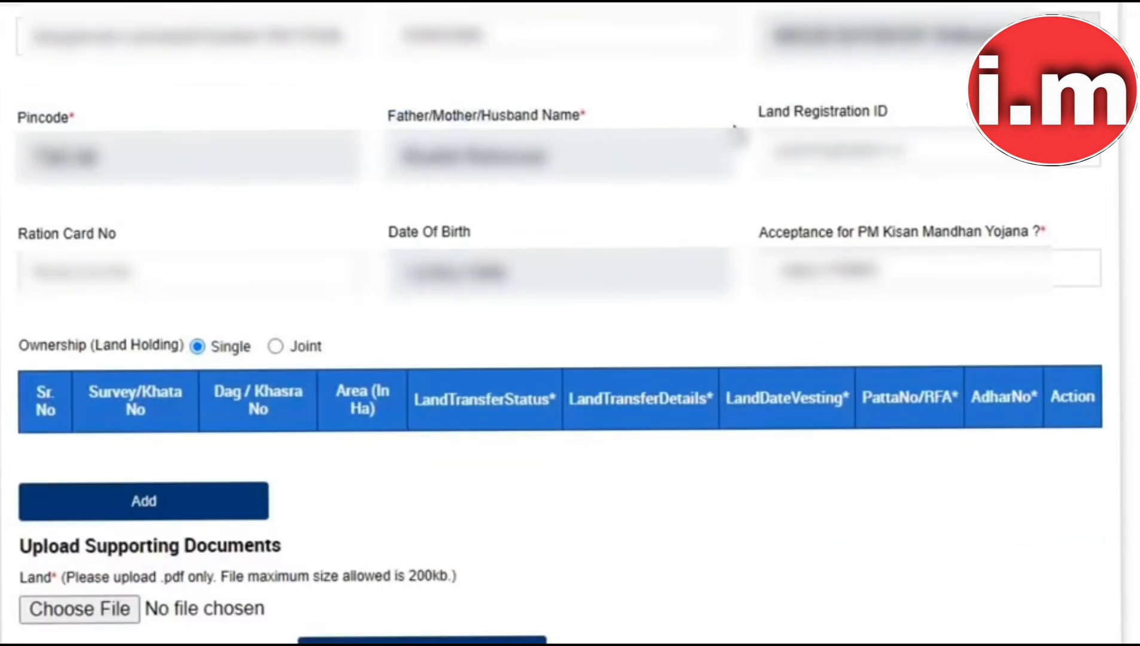
drag(756, 114, 919, 116)
click(917, 116)
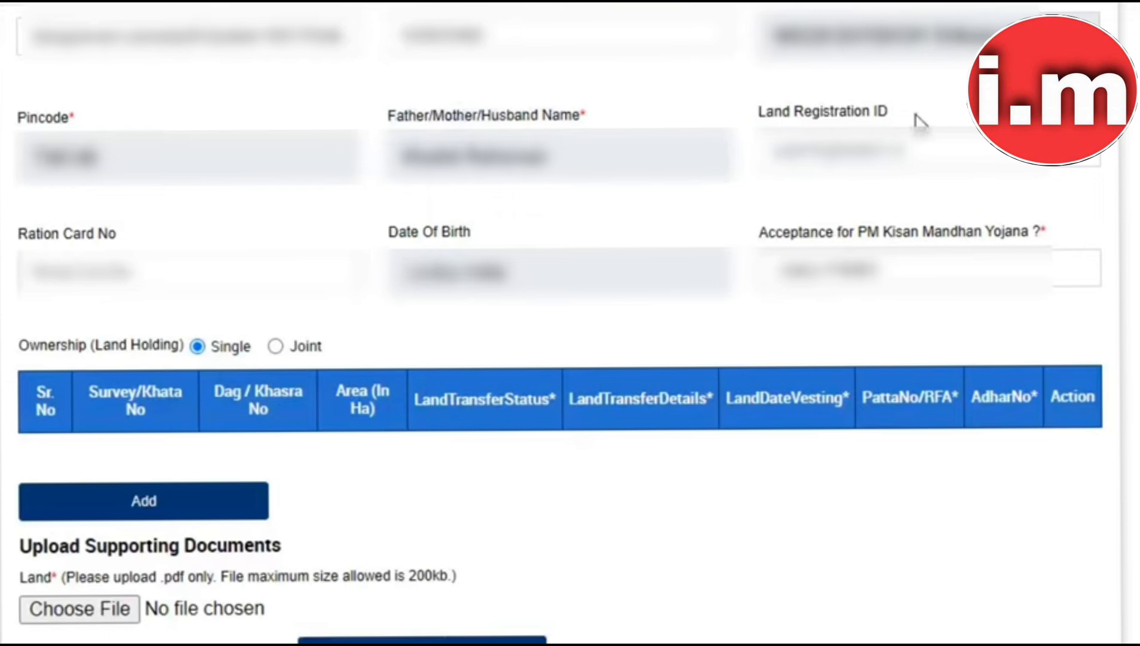
click(788, 127)
drag(11, 245, 142, 241)
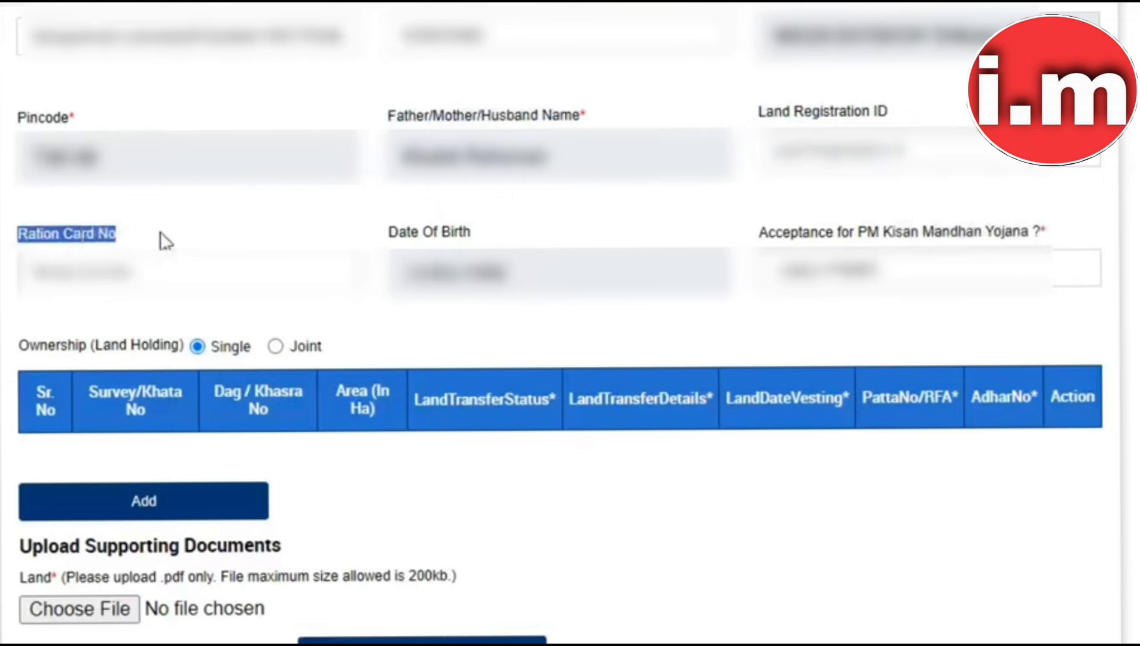
click(132, 271)
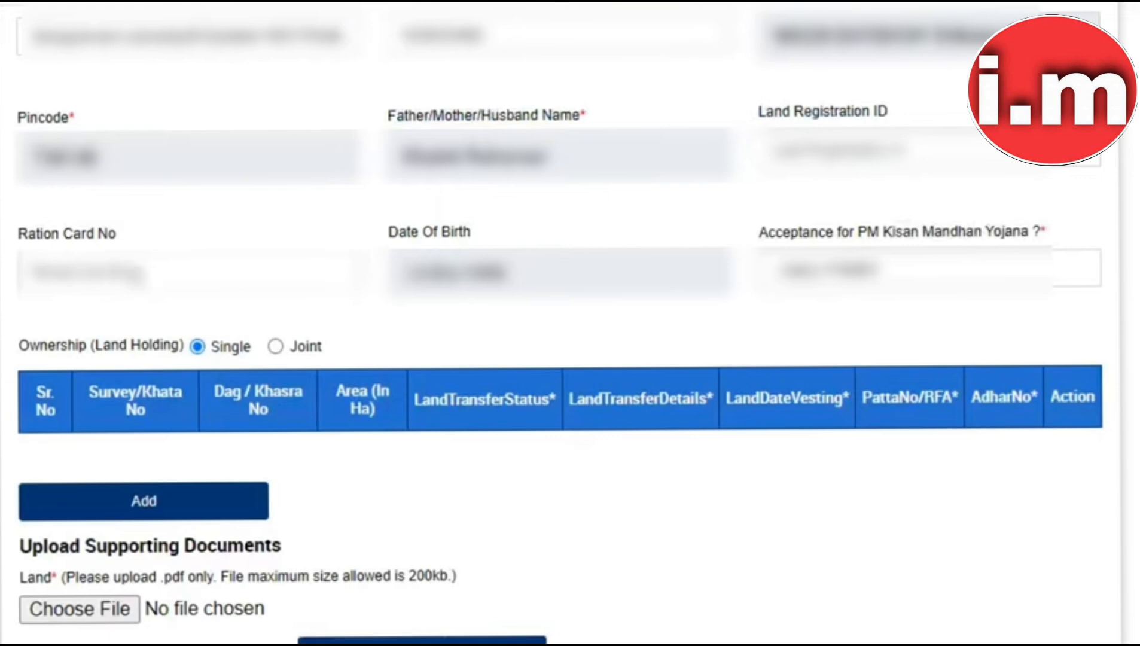
drag(18, 245, 145, 250)
click(145, 249)
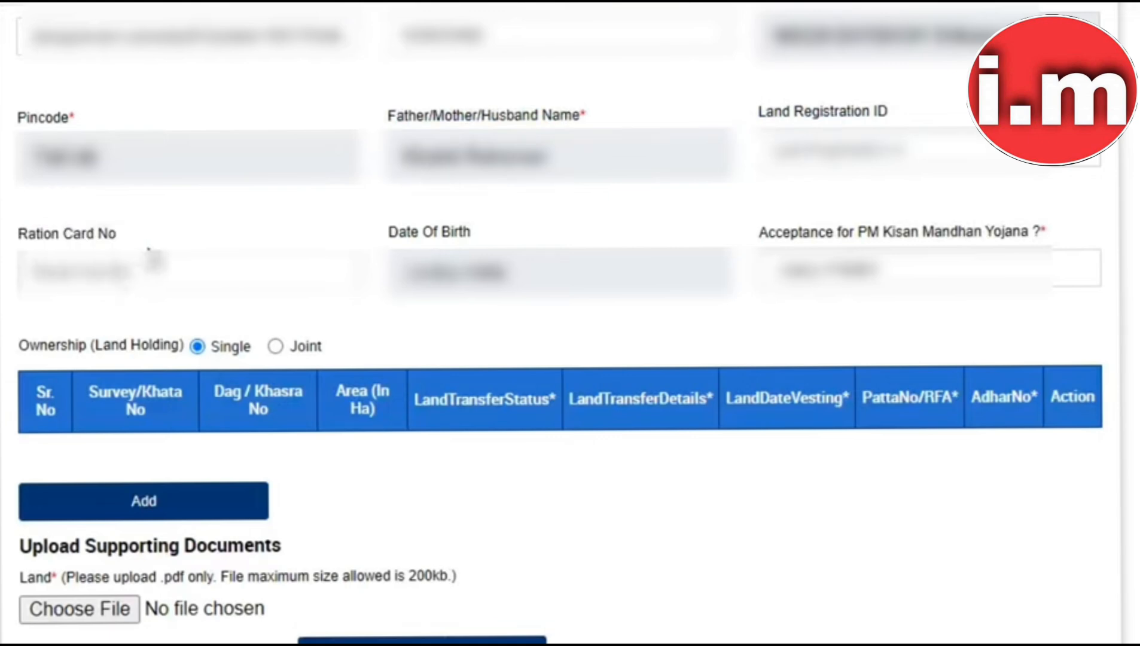
- Answer No to PM Kisan Mandhan Yojana and keep land ownership as Single
drag(759, 236, 1070, 247)
click(1019, 272)
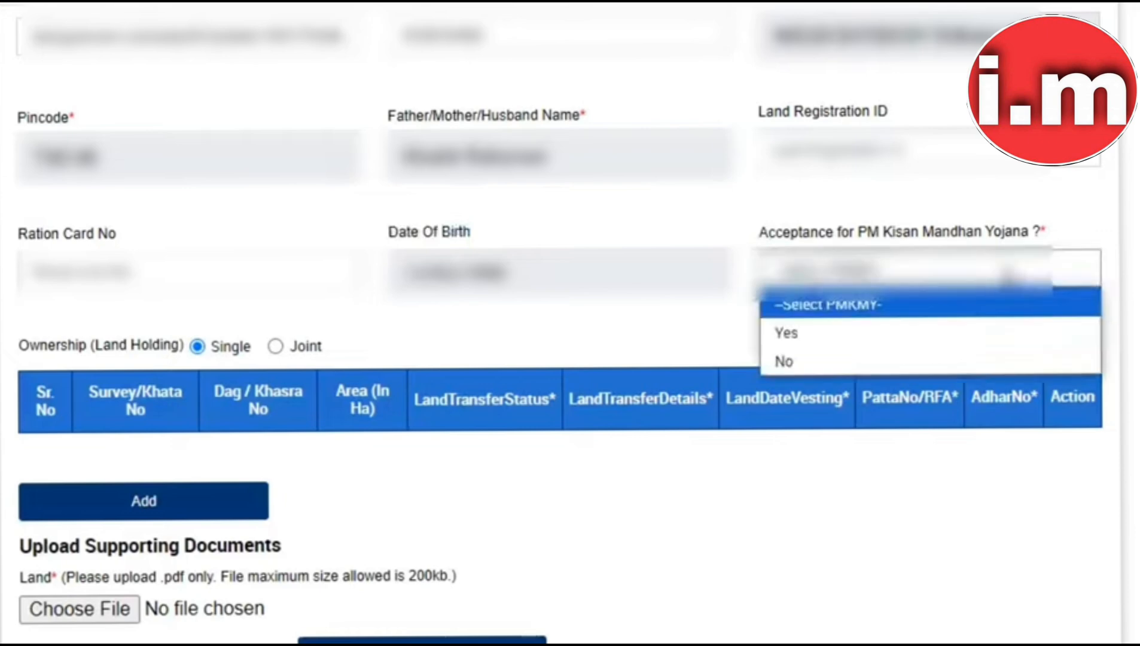
click(792, 337)
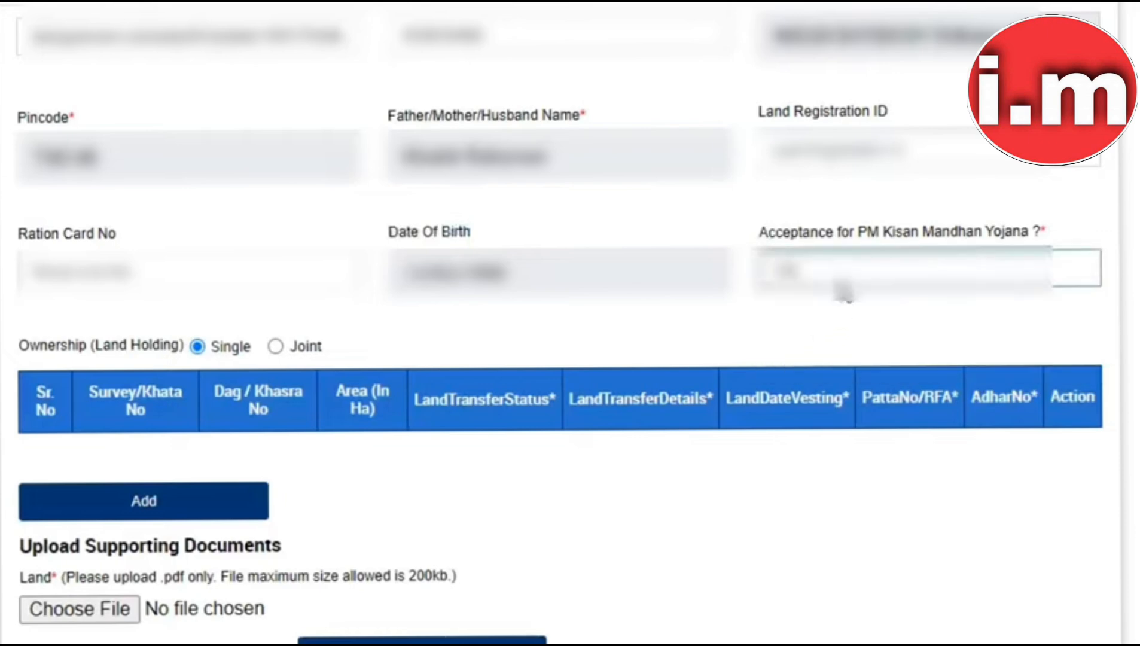
click(837, 276)
click(802, 362)
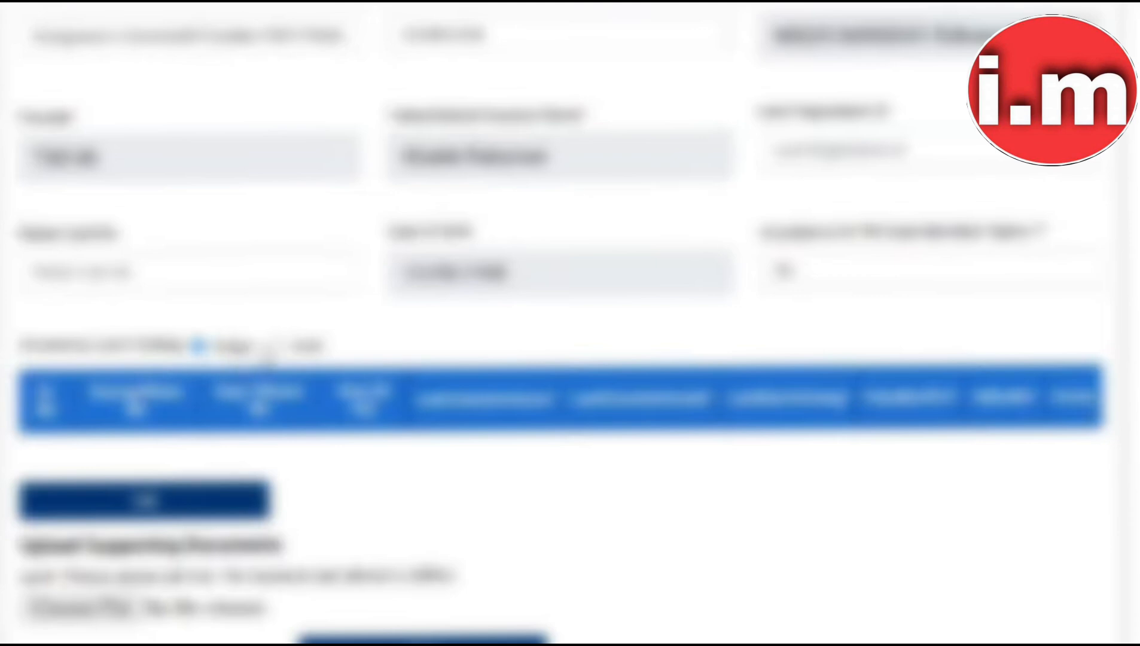
click(276, 347)
scroll(278, 349, up, 4)
scroll(277, 344, down, 6)
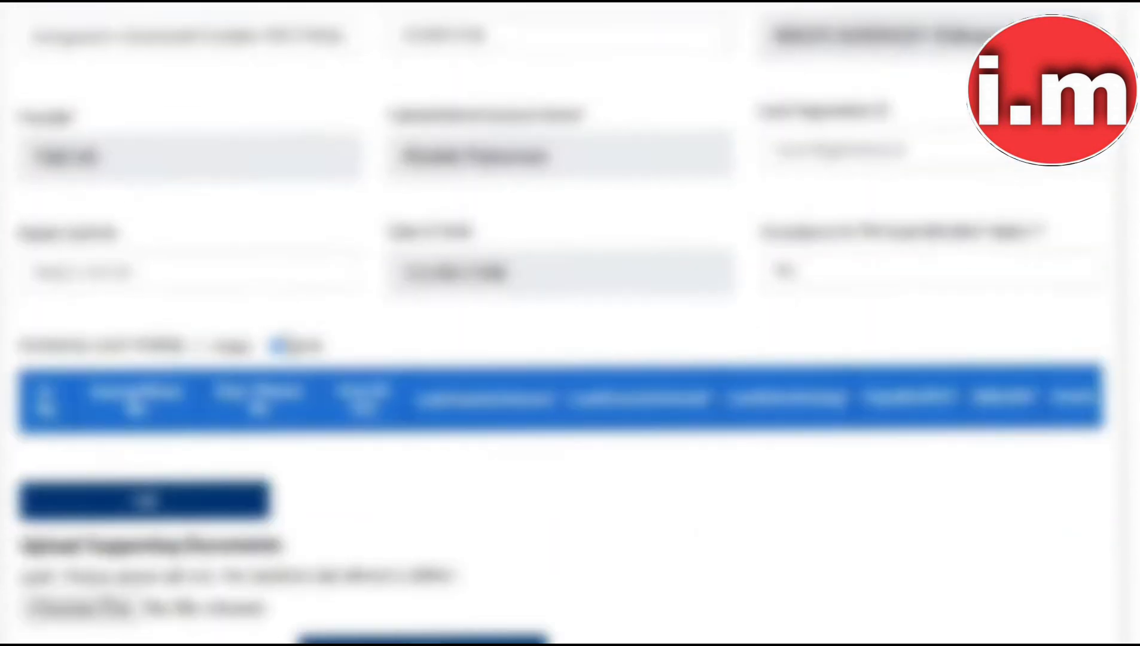
click(196, 226)
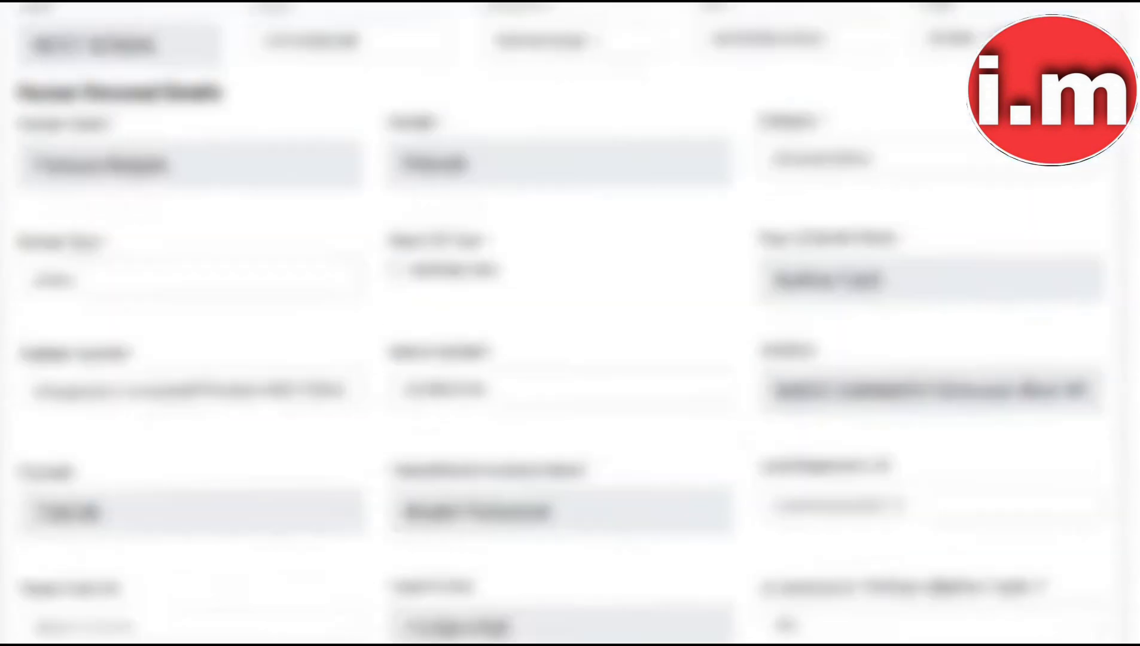
- Start a land entry with Khata No 68/1 and Death of Husband as transfer detail
click(189, 383)
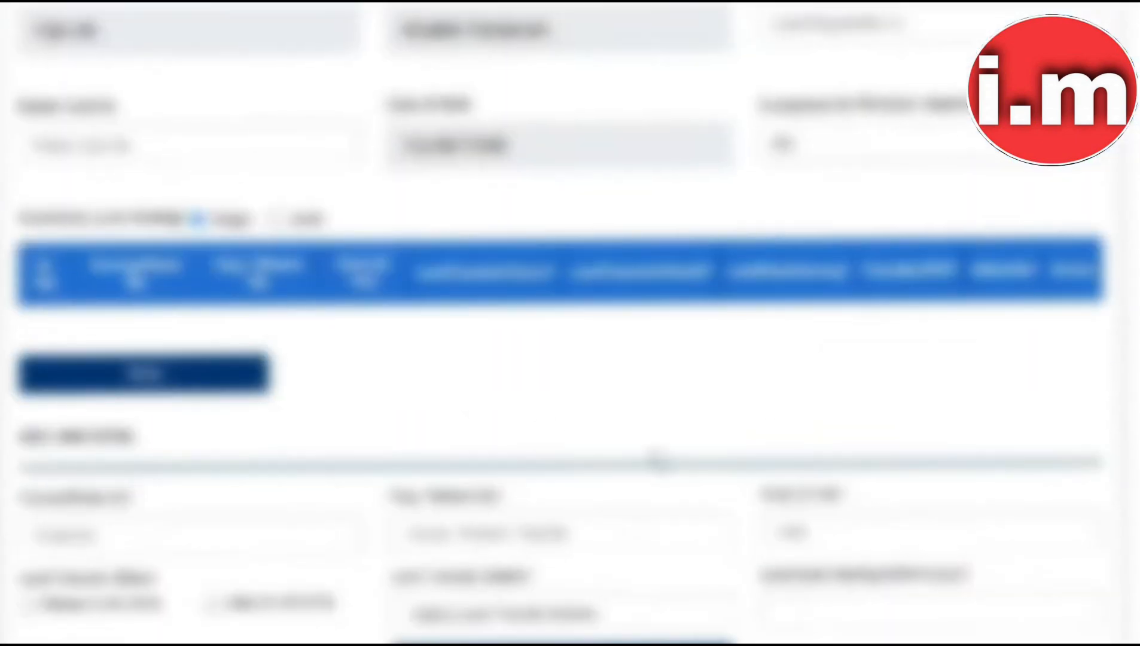
scroll(511, 455, down, 1)
scroll(568, 323, down, 3)
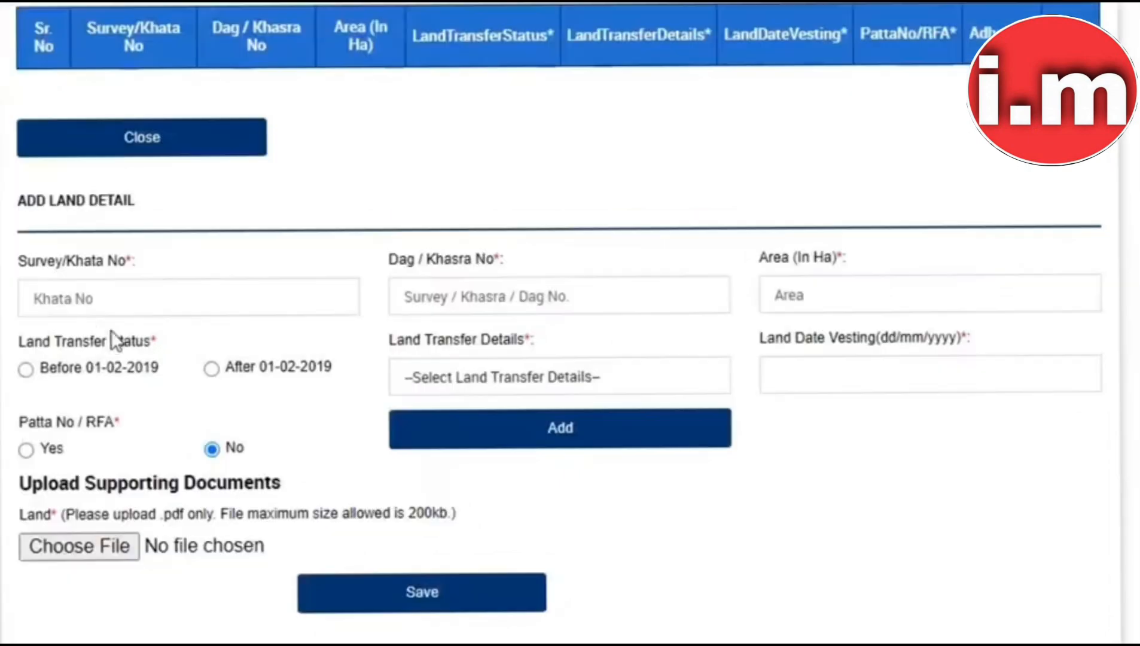
click(91, 298)
click(230, 360)
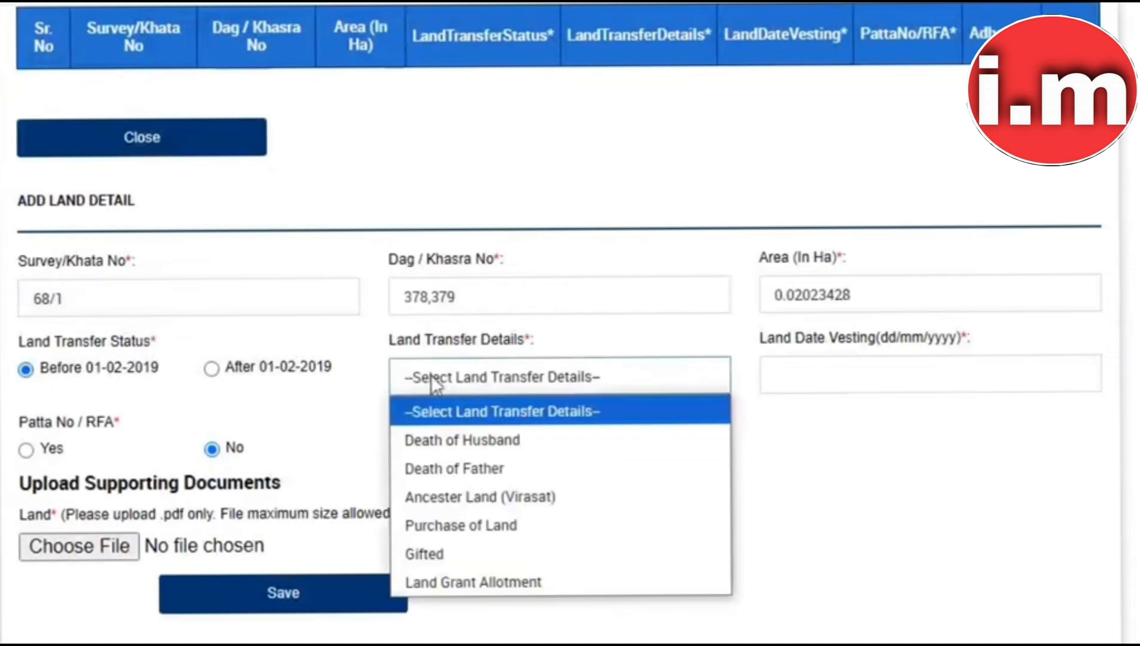
click(466, 444)
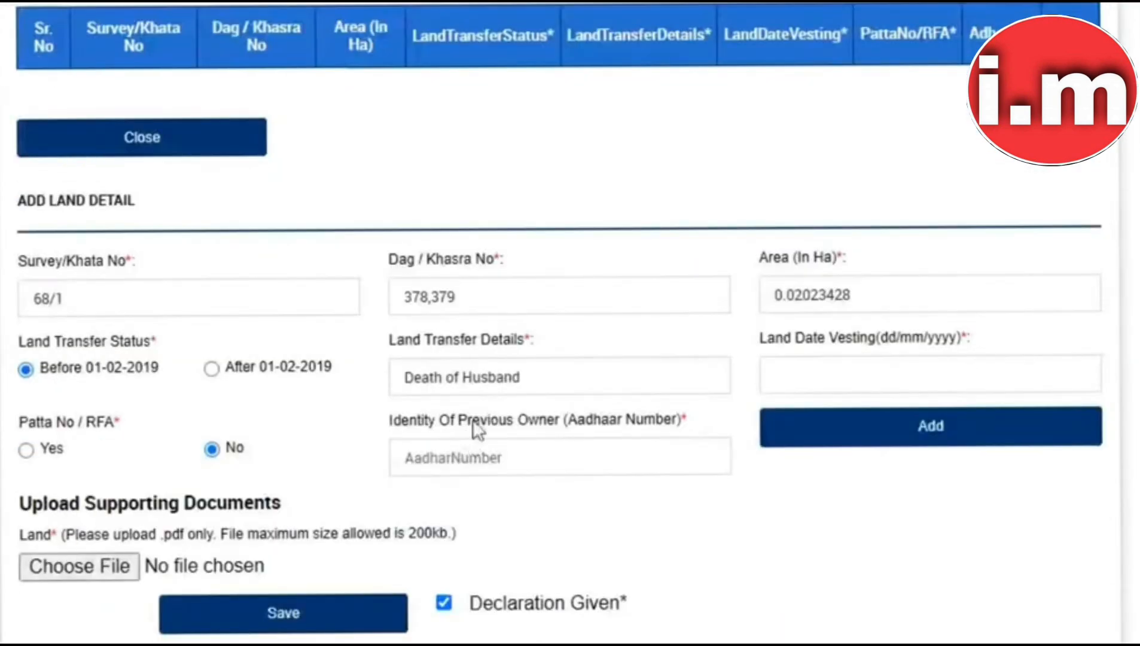
- Add a Purchase of Land record vested 01/01/2019 with Patta No / RFA set to No
click(477, 380)
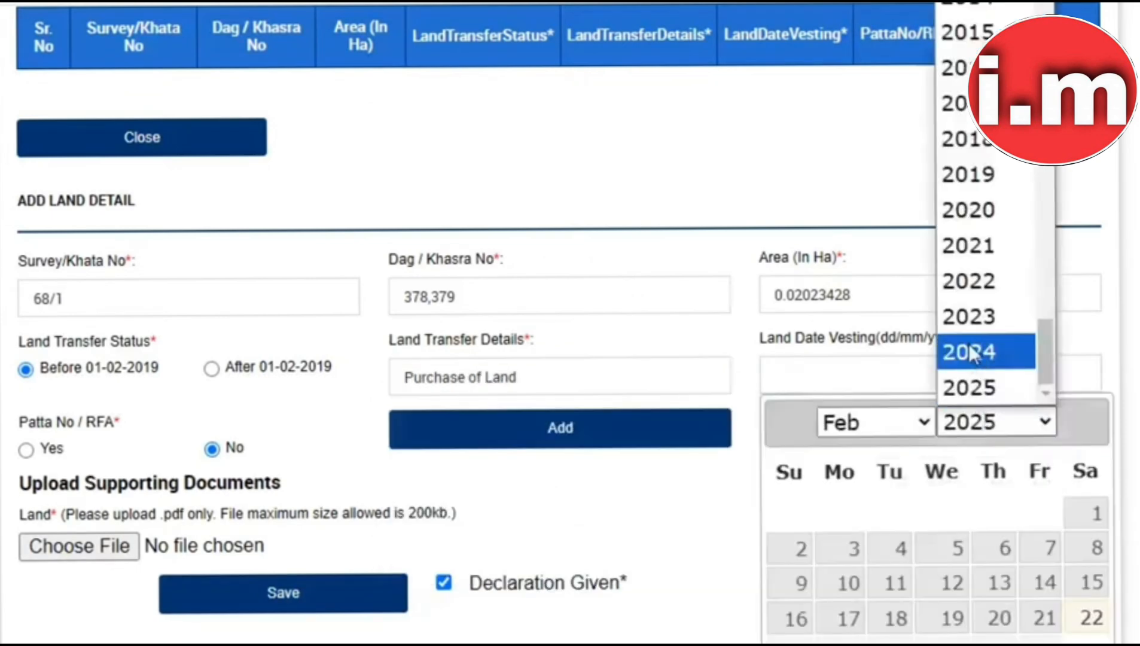
click(969, 173)
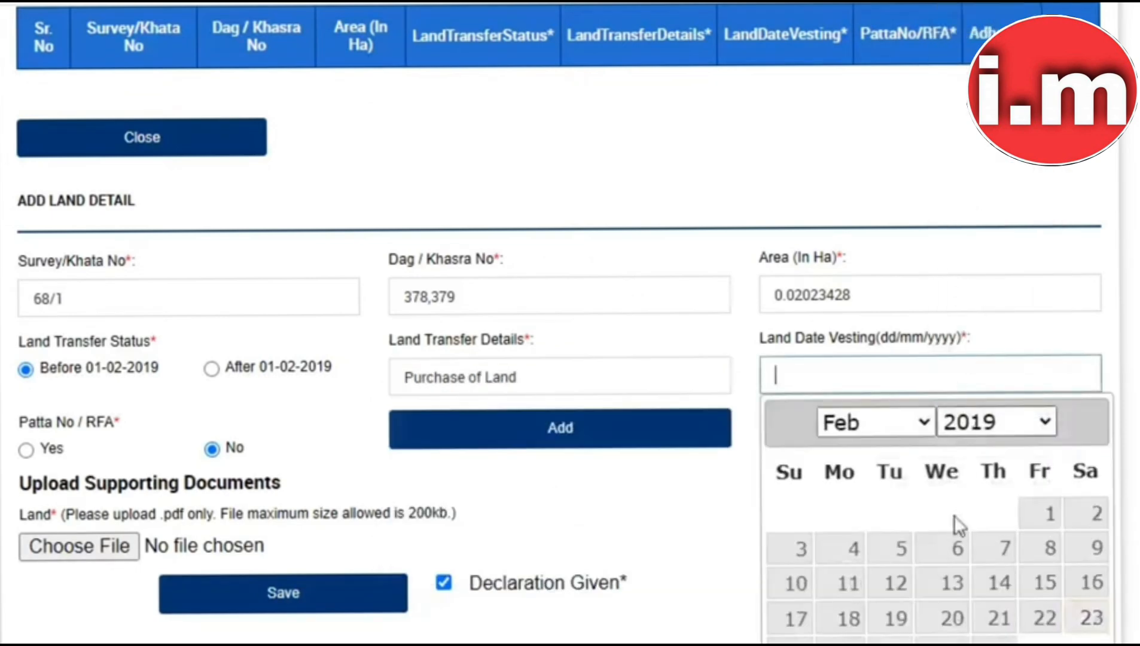
click(877, 432)
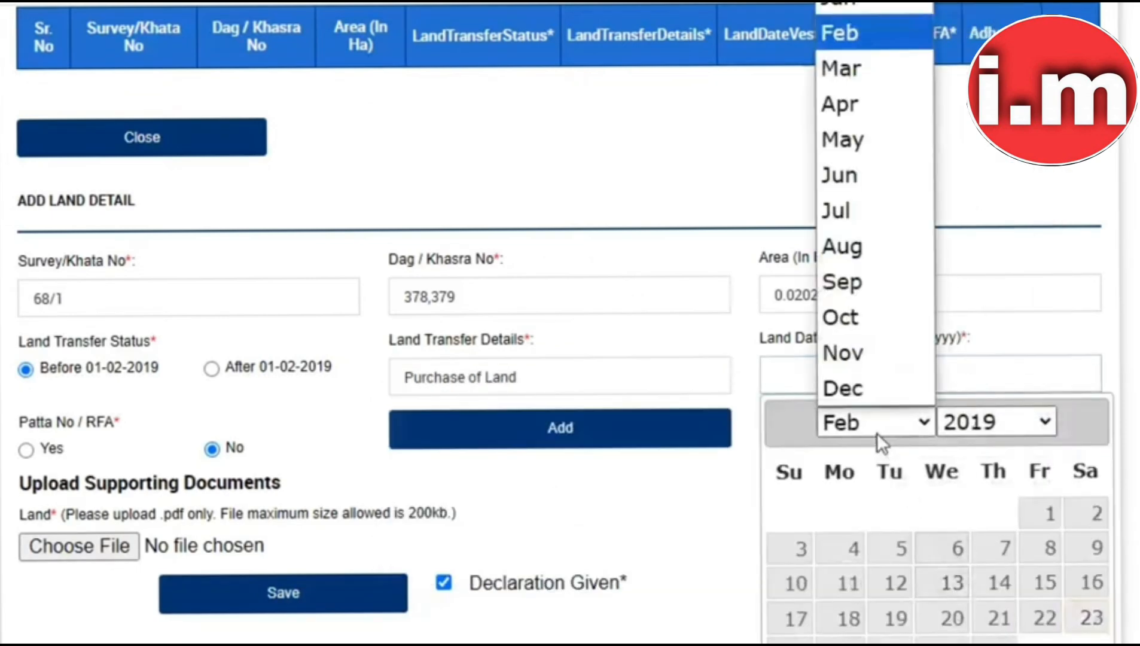
click(837, 16)
click(889, 522)
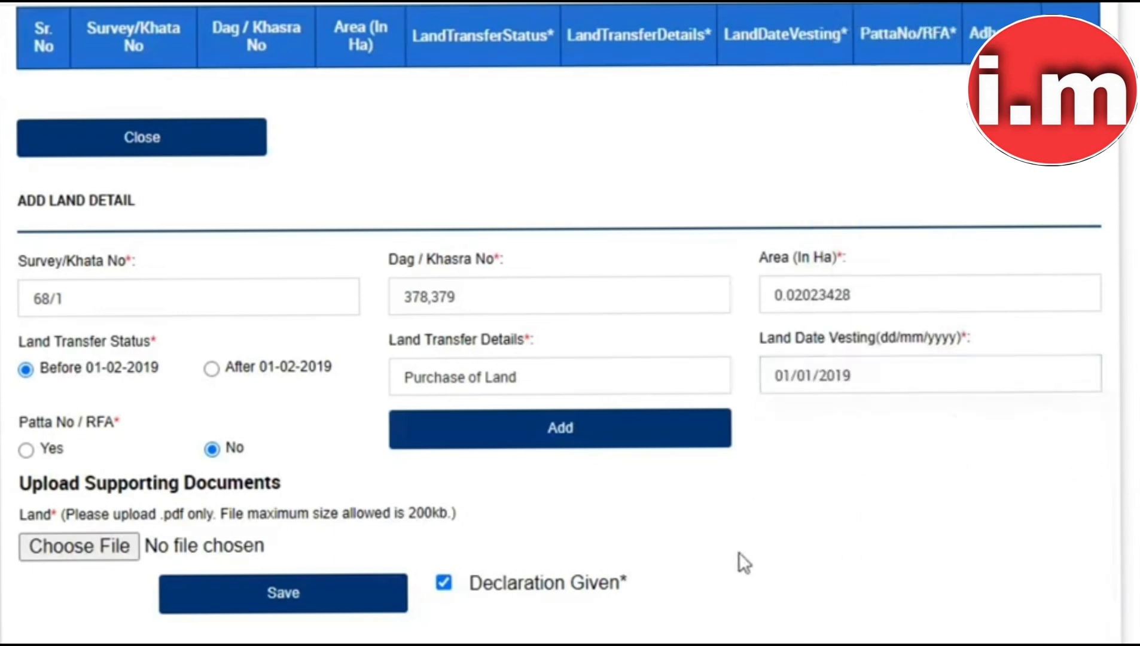
click(26, 449)
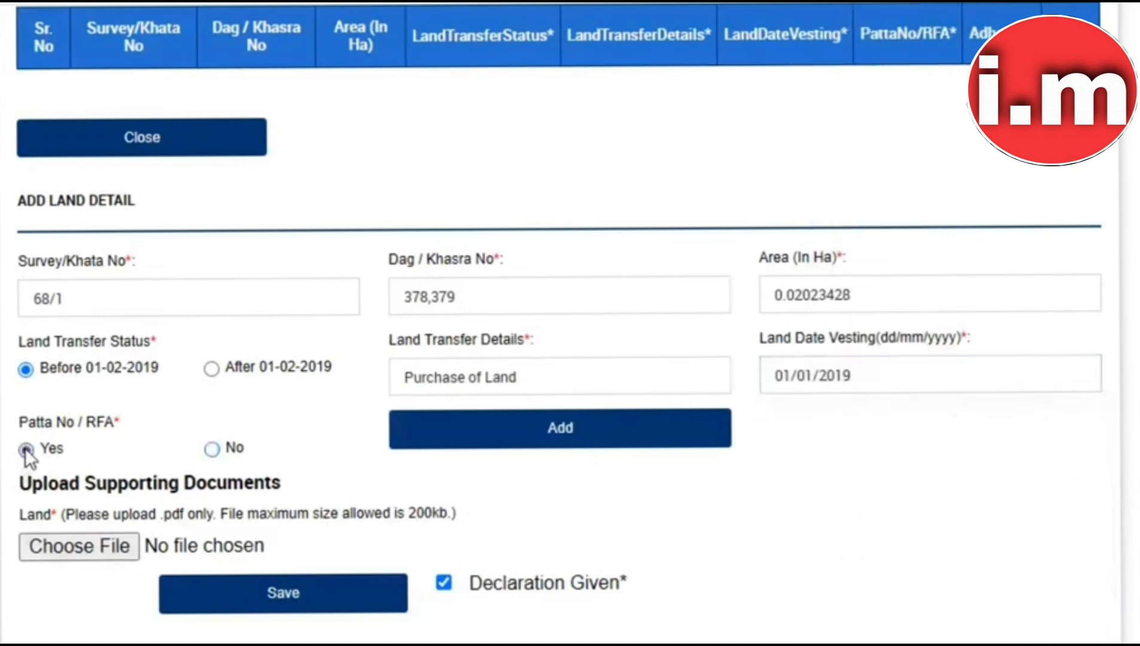
click(211, 450)
click(541, 440)
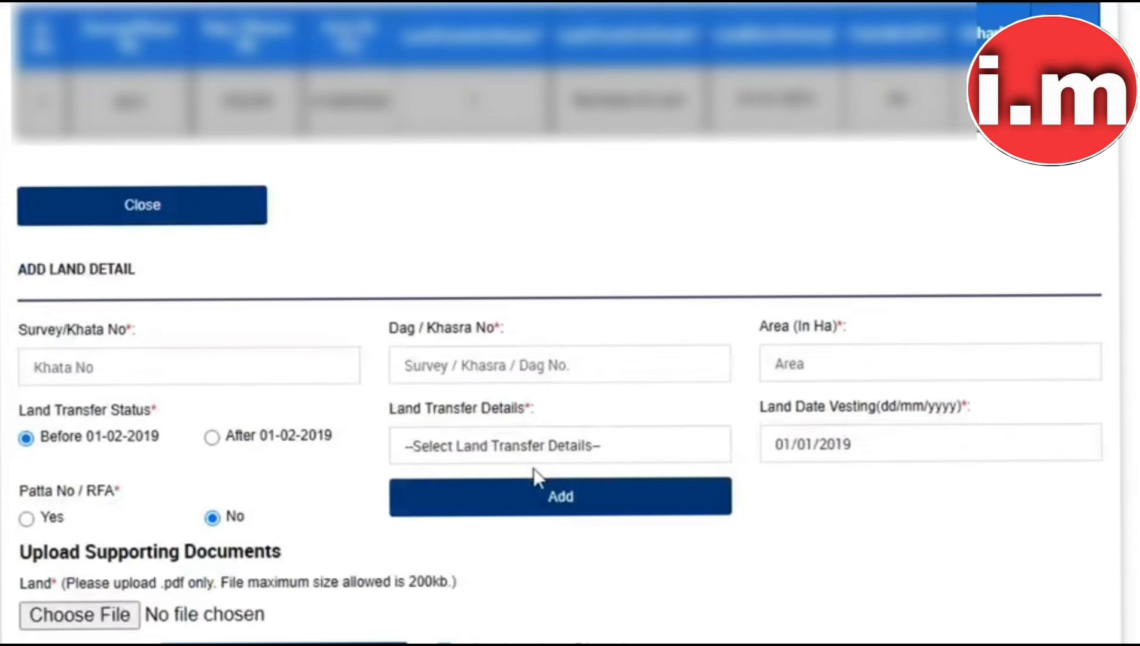
- Open the Declaration Given text under Upload Supporting Documents and highlight its first statement
scroll(532, 468, down, 2)
scroll(532, 475, up, 2)
scroll(343, 441, down, 2)
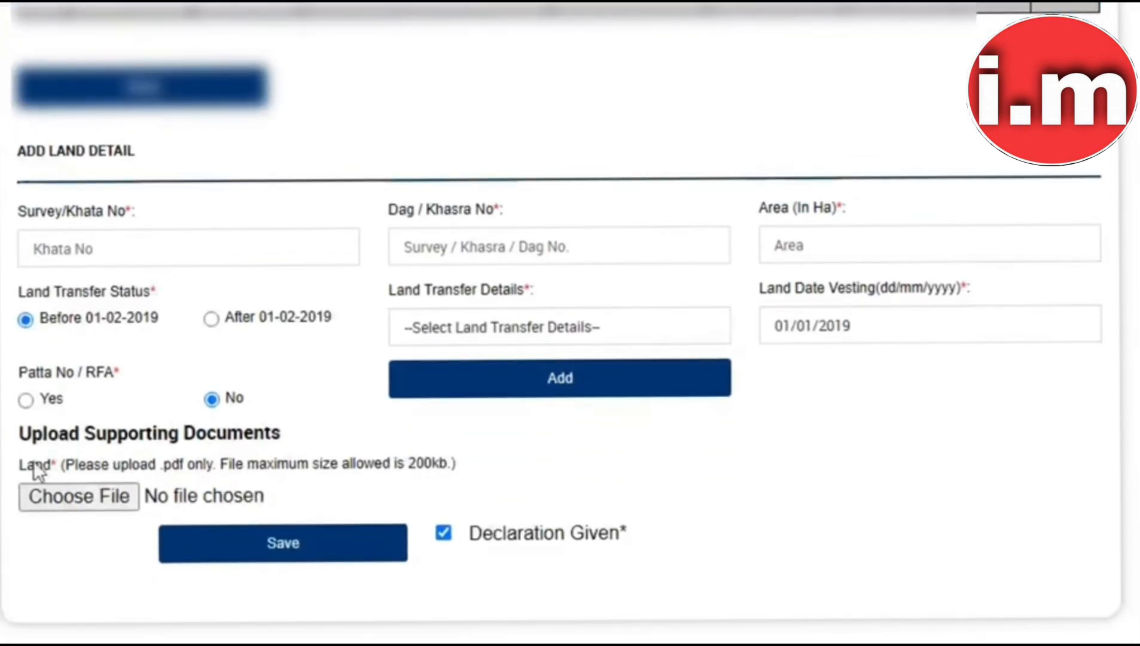
drag(19, 433, 311, 439)
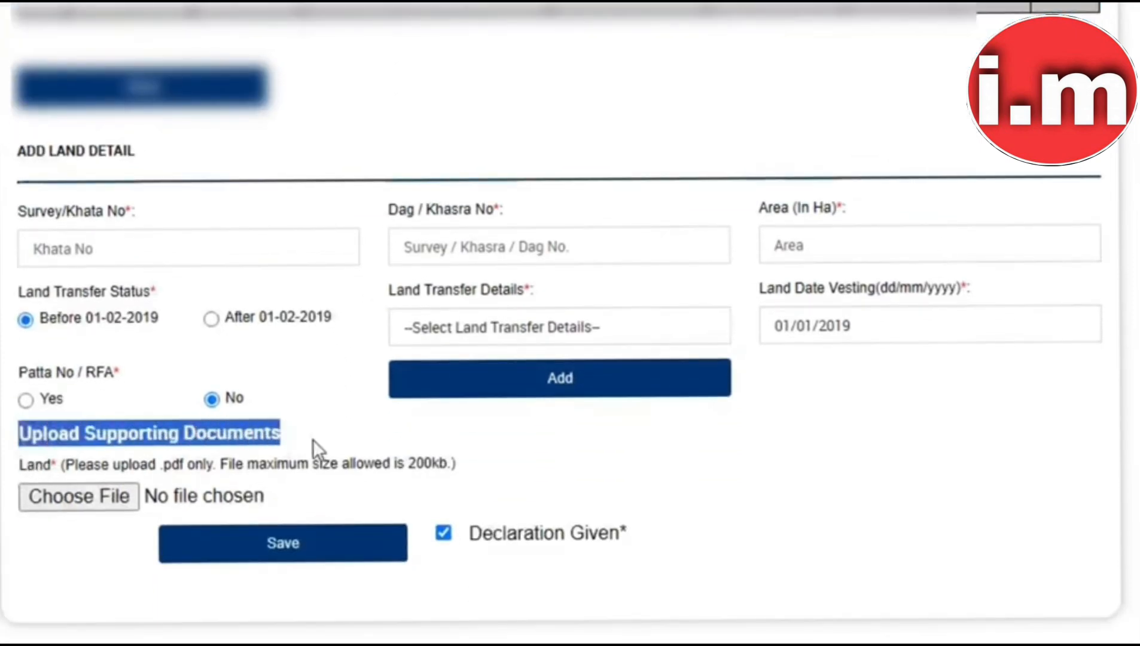
click(313, 440)
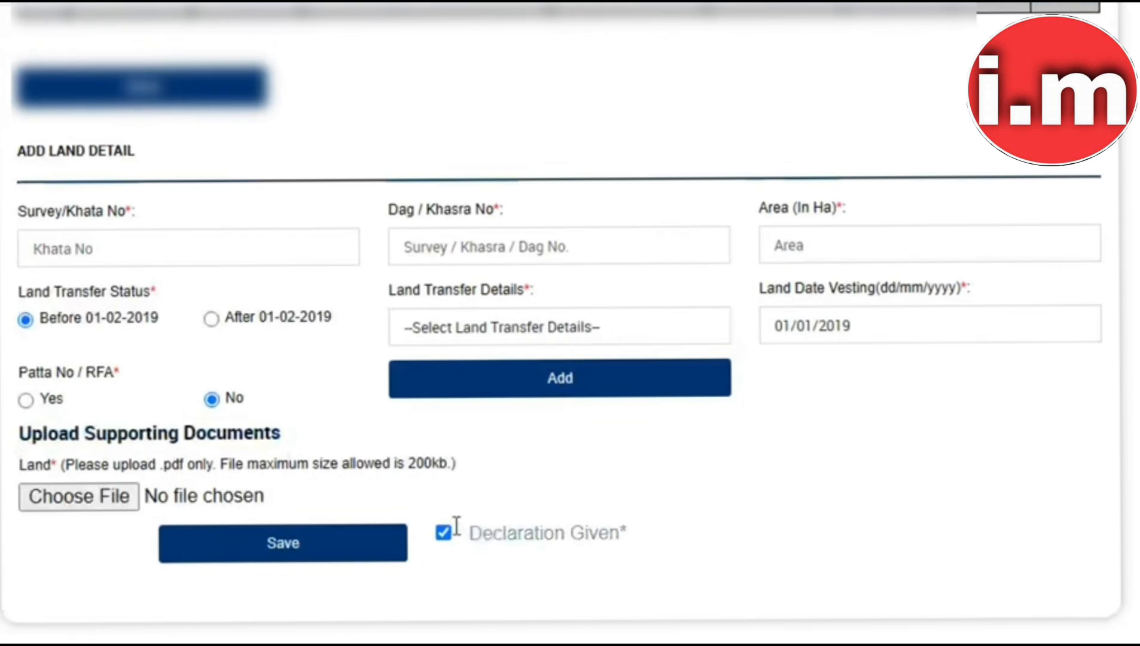
click(517, 531)
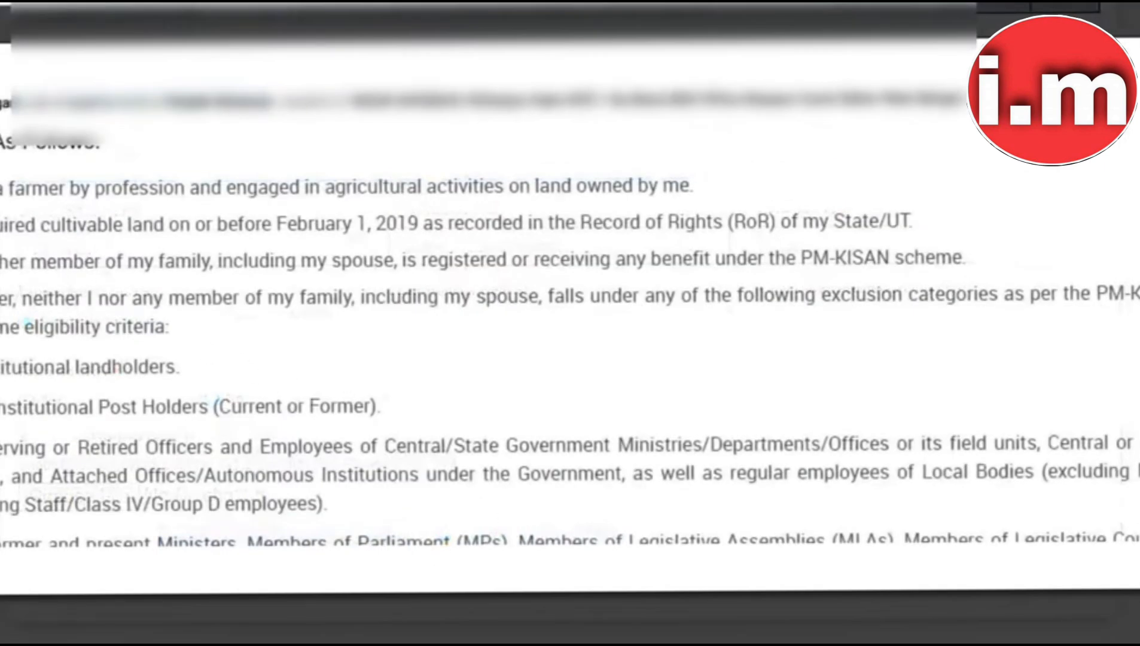
drag(1, 143, 122, 154)
click(41, 196)
drag(13, 197, 328, 190)
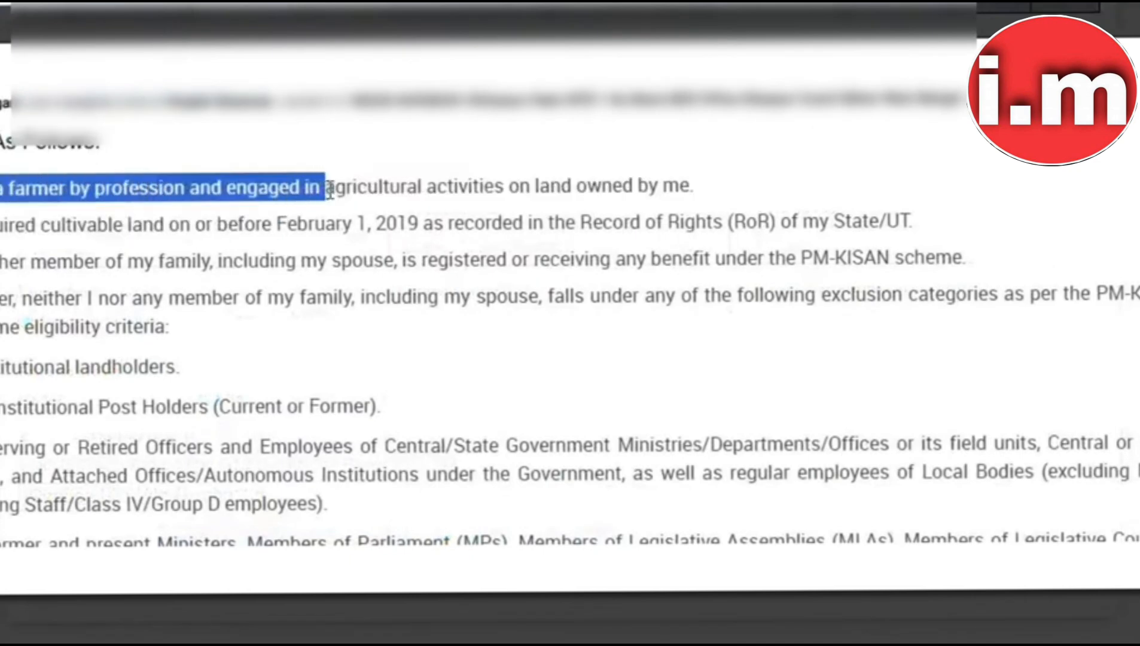